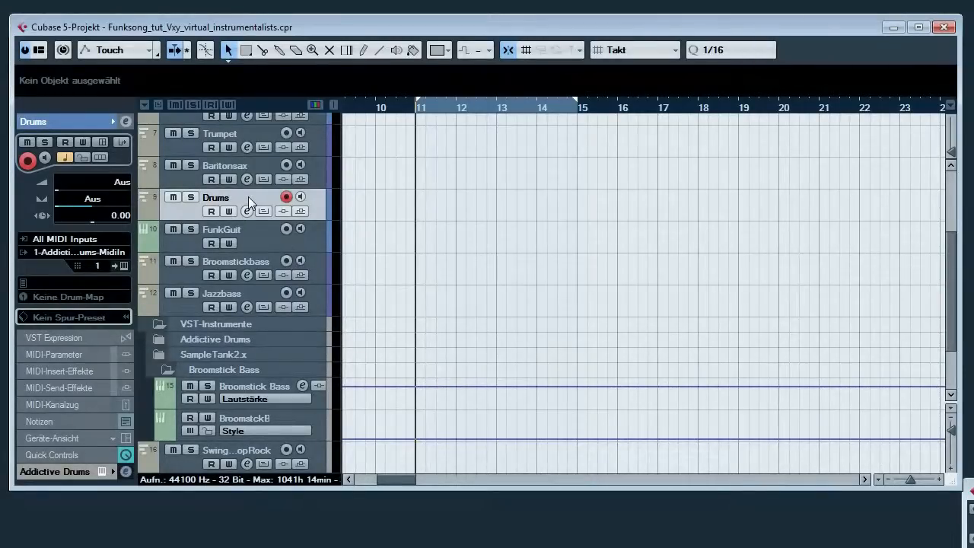
Step: Check the instruments assigned to the FunkGuit, Broomstickbass and Drums tracks
{"action": "left_click", "coordinate": [254, 241]}
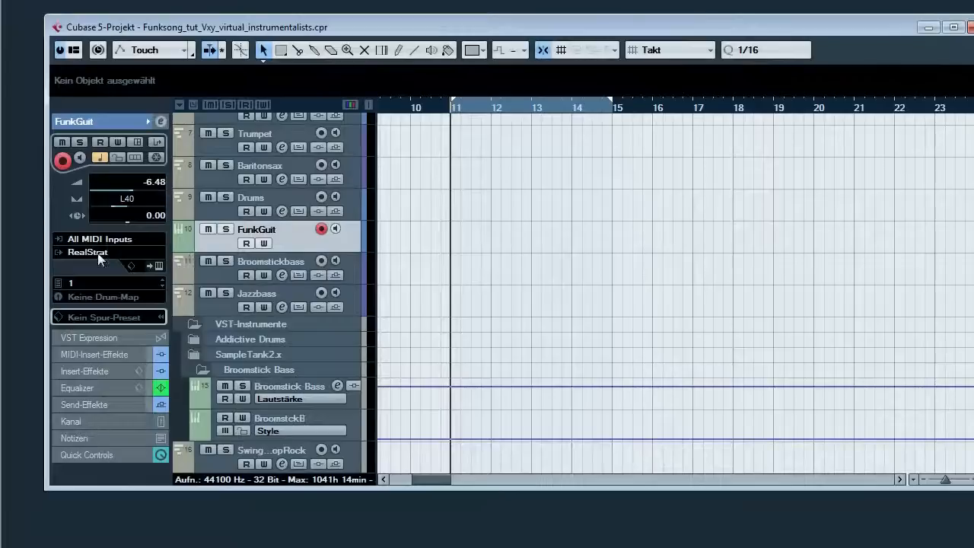
{"action": "left_click", "coordinate": [294, 261]}
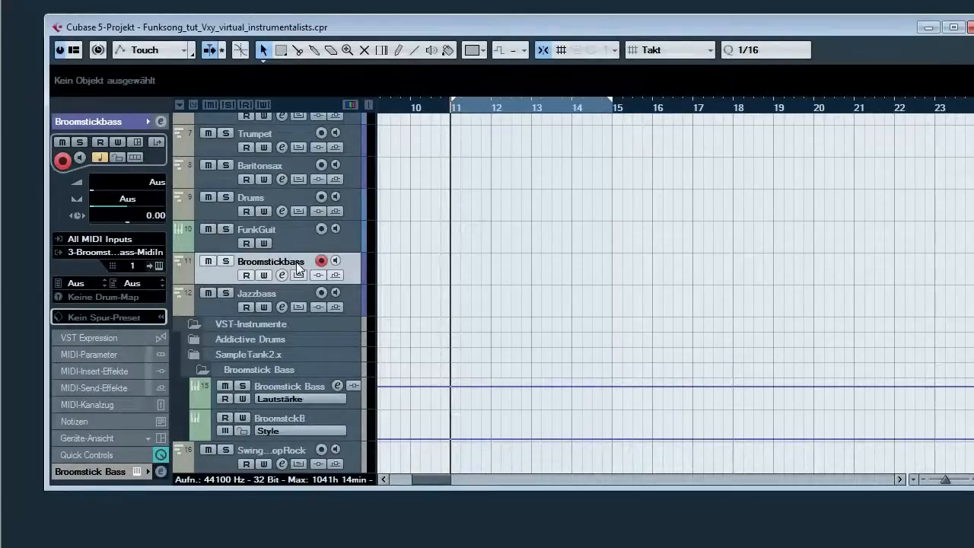
{"action": "left_click", "coordinate": [279, 199]}
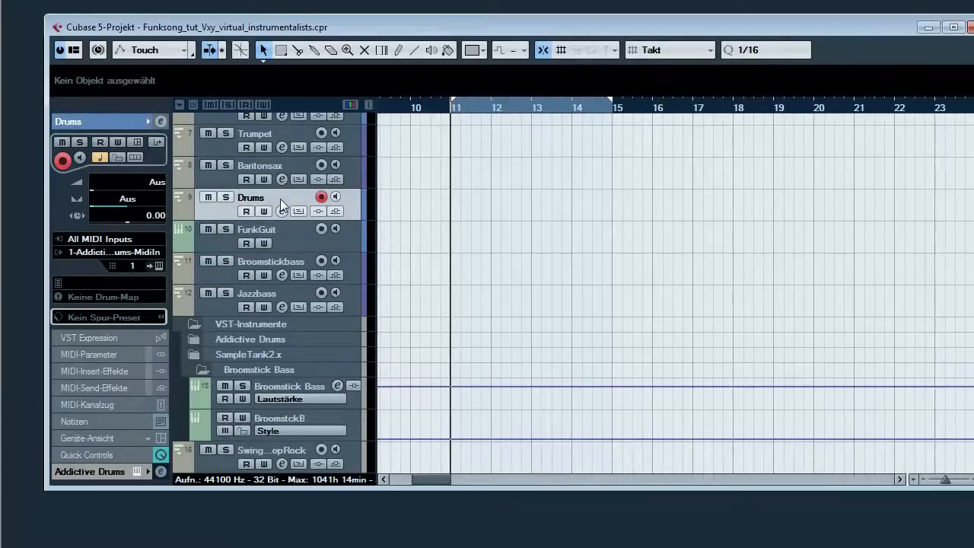
Step: Open the Drums track's Addictive Drums instrument, play its beat from bar 11, return to the start of the range and close the instrument
{"action": "left_click", "coordinate": [156, 266]}
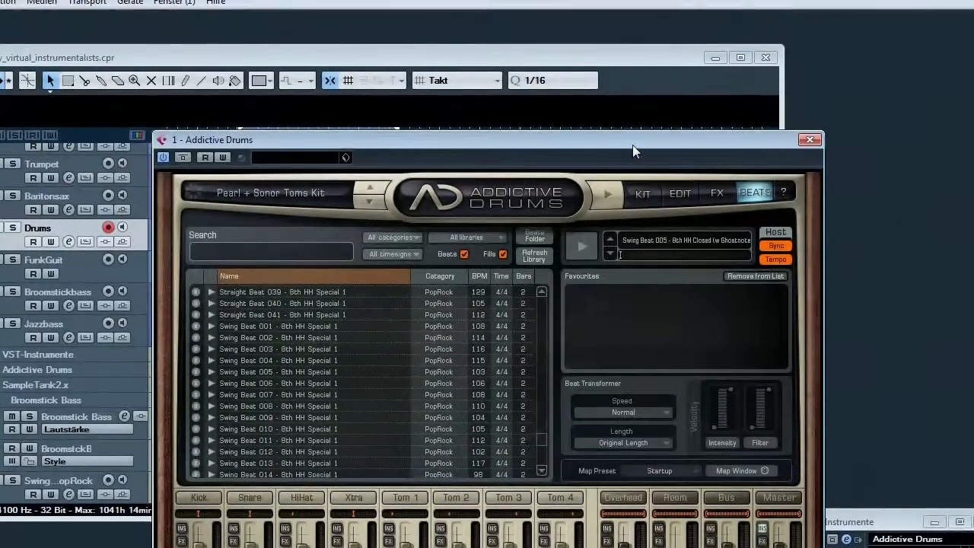
{"action": "left_click_drag", "start_coordinate": [632, 145], "coordinate": [581, 70]}
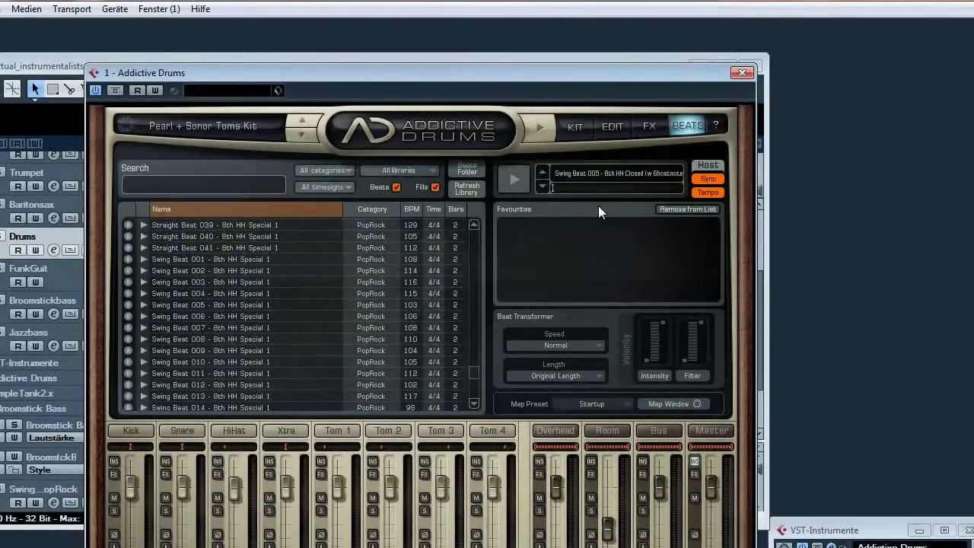
{"action": "left_click_drag", "start_coordinate": [605, 71], "coordinate": [822, 260]}
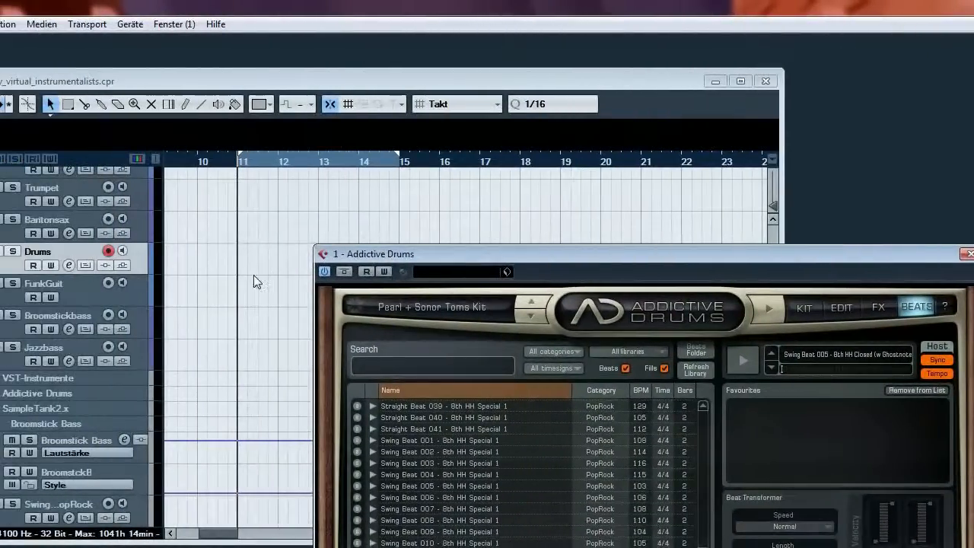
{"action": "key", "text": "space"}
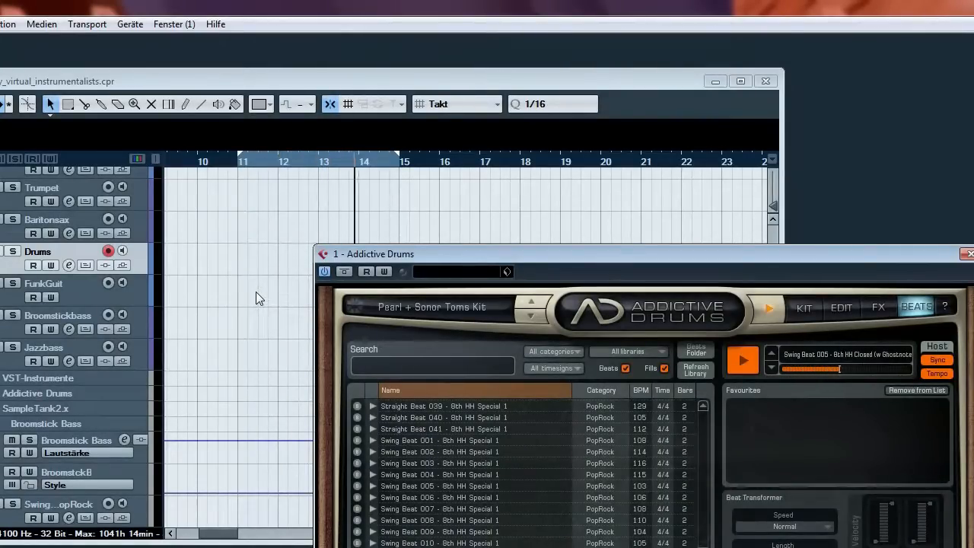
{"action": "key", "text": "space"}
{"action": "key", "text": "KP_1"}
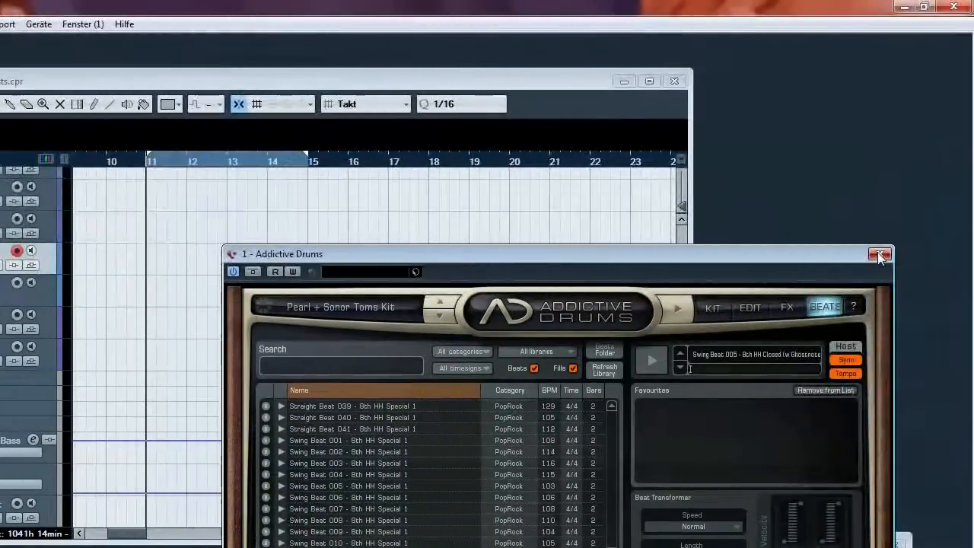
{"action": "left_click", "coordinate": [909, 254]}
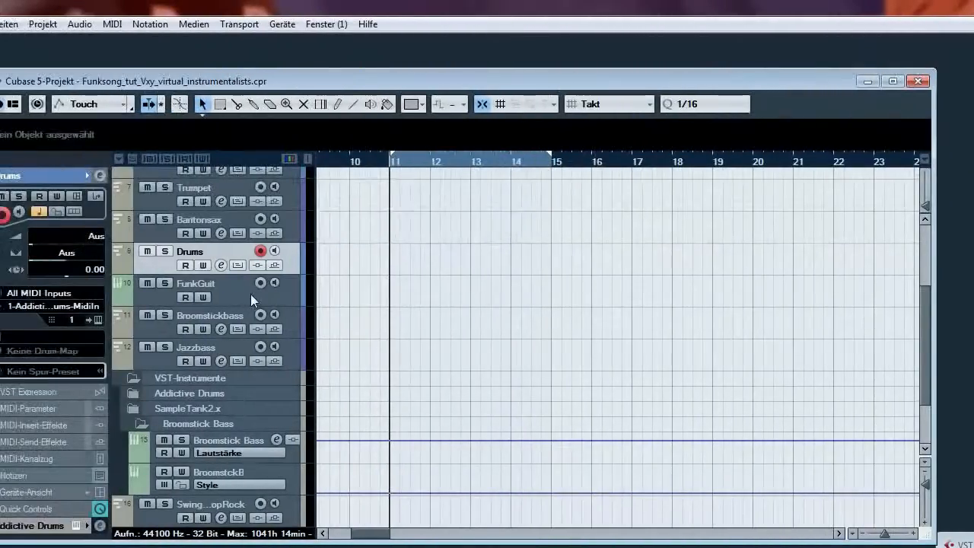
Step: Open the RealStrat instrument of the FunkGuit track and place its window over the project
{"action": "left_click", "coordinate": [205, 294]}
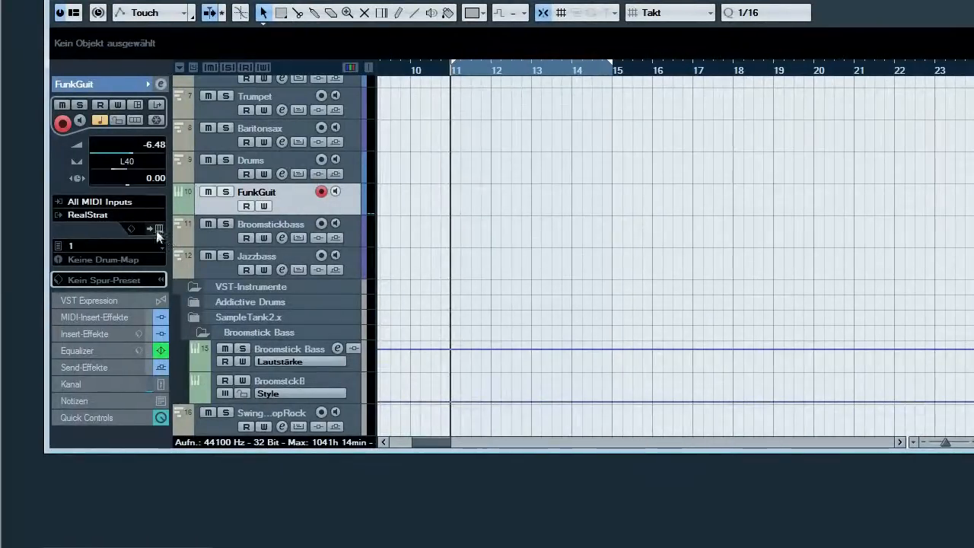
{"action": "left_click", "coordinate": [158, 227]}
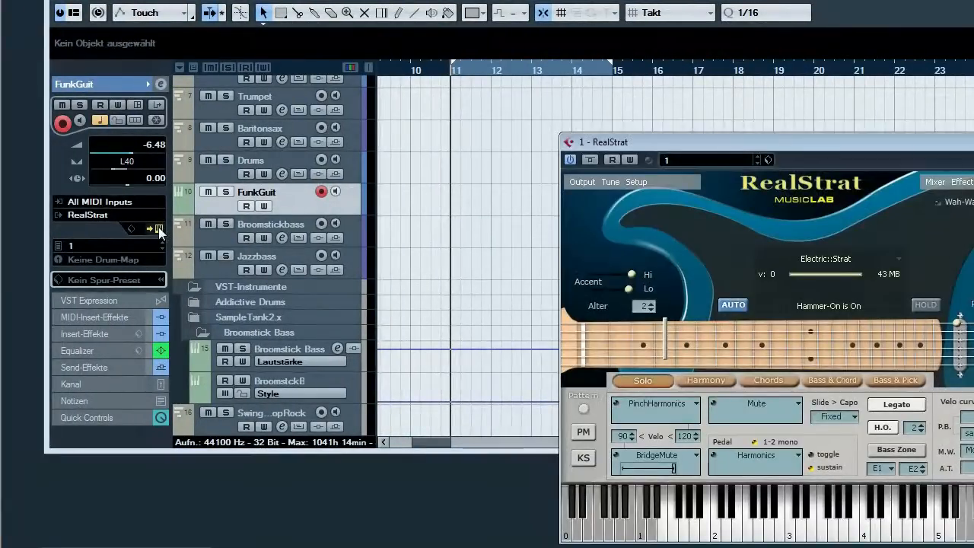
{"action": "left_click_drag", "start_coordinate": [884, 150], "coordinate": [533, 123]}
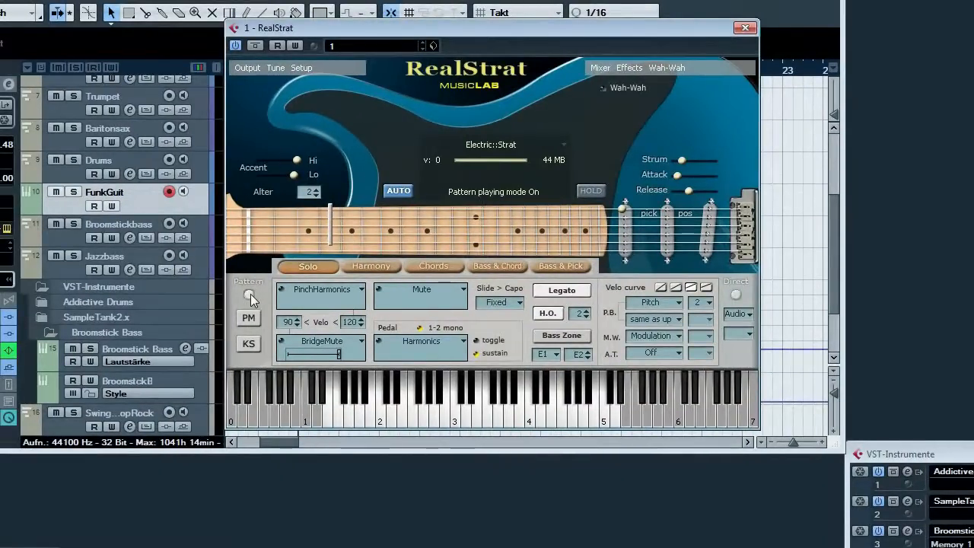
Step: Open RealStrat's Pattern Manager, select the pattern S13_Funk1 from the Funk library and close the manager
{"action": "left_click", "coordinate": [250, 319]}
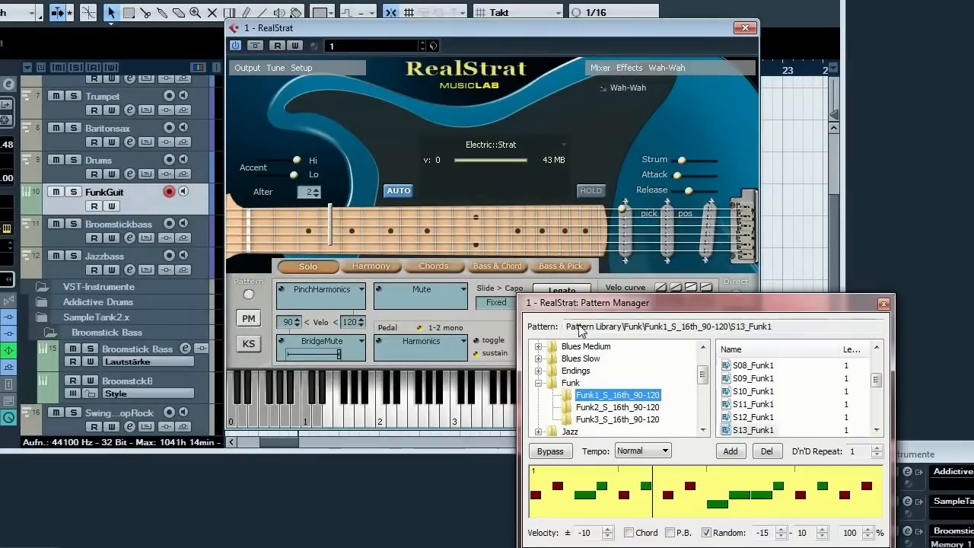
{"action": "left_click_drag", "start_coordinate": [620, 304], "coordinate": [329, 198]}
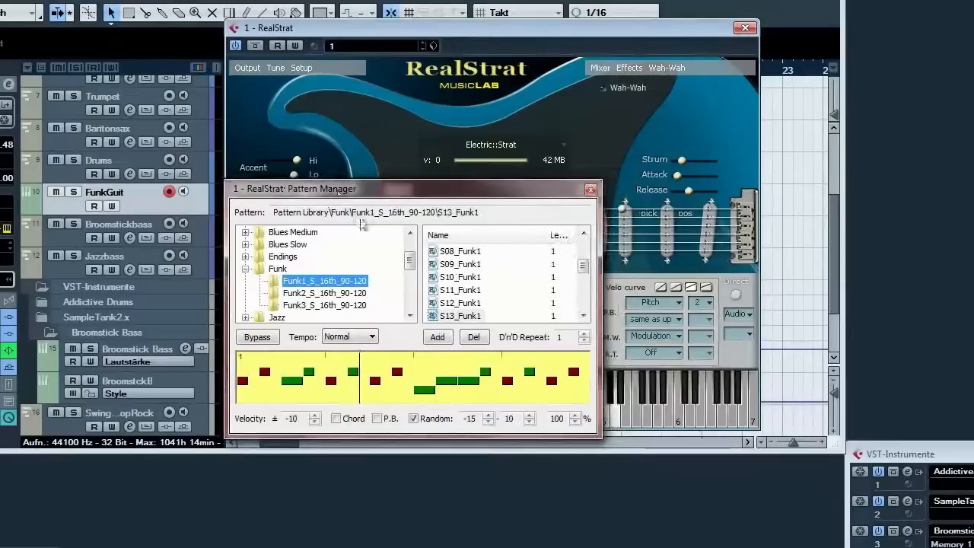
{"action": "left_click_drag", "start_coordinate": [390, 187], "coordinate": [204, 235]}
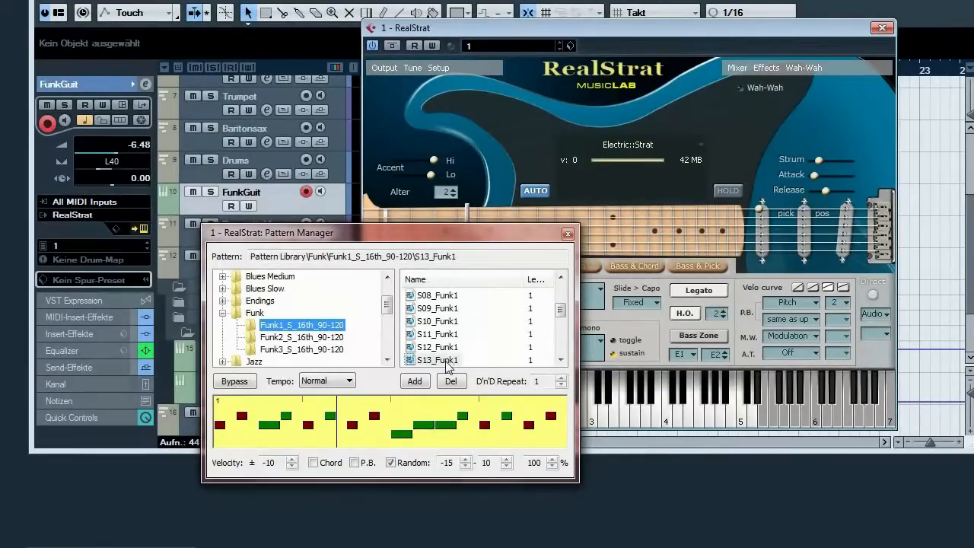
{"action": "left_click", "coordinate": [447, 361]}
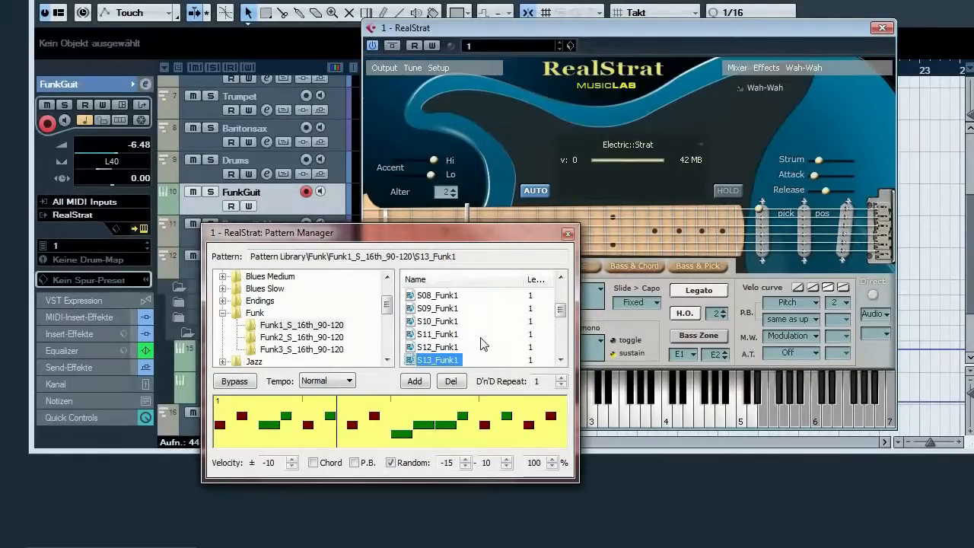
{"action": "left_click_drag", "start_coordinate": [416, 226], "coordinate": [289, 74]}
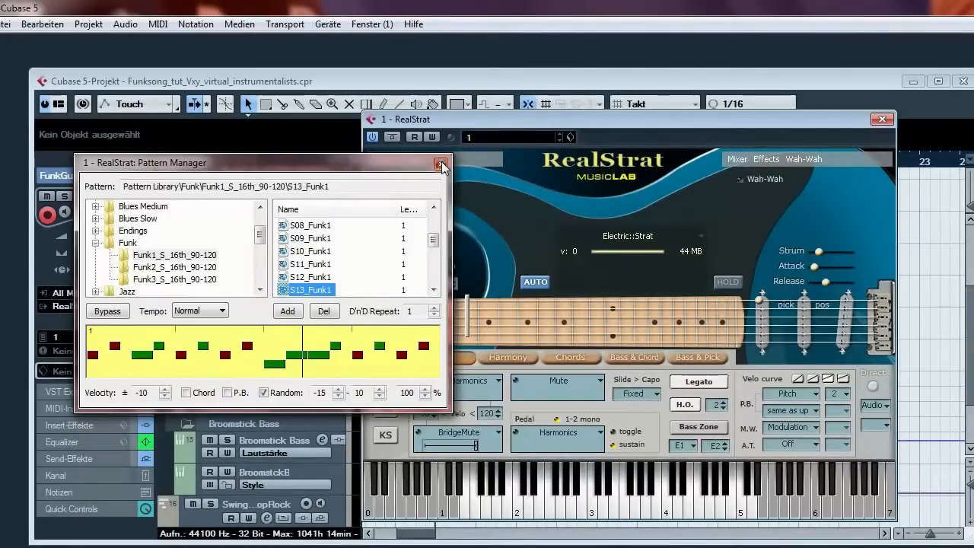
{"action": "left_click", "coordinate": [441, 165]}
Step: Move RealStrat aside, record a held chord on the FunkGuit track from bar 11 and play the recording back
{"action": "left_click_drag", "start_coordinate": [680, 120], "coordinate": [908, 296]}
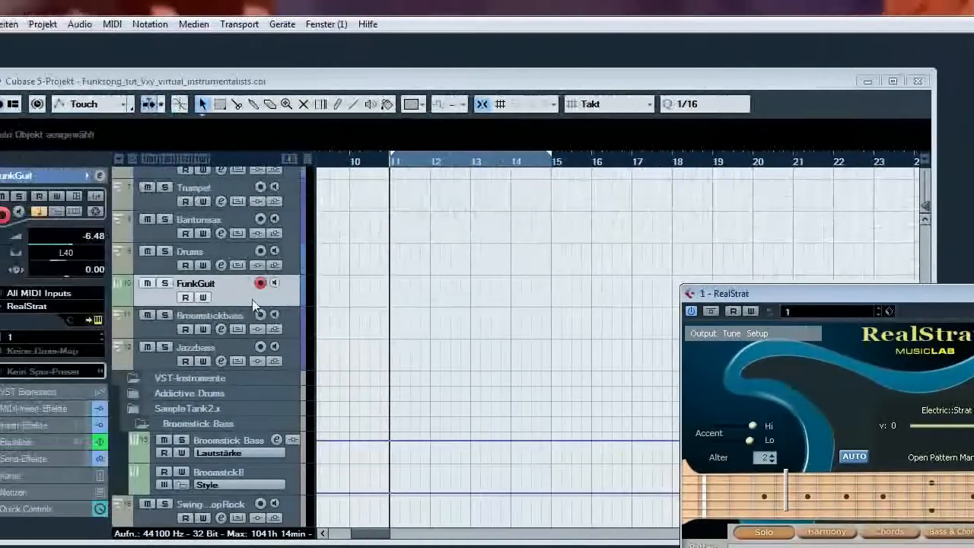
{"action": "left_click", "coordinate": [5, 299]}
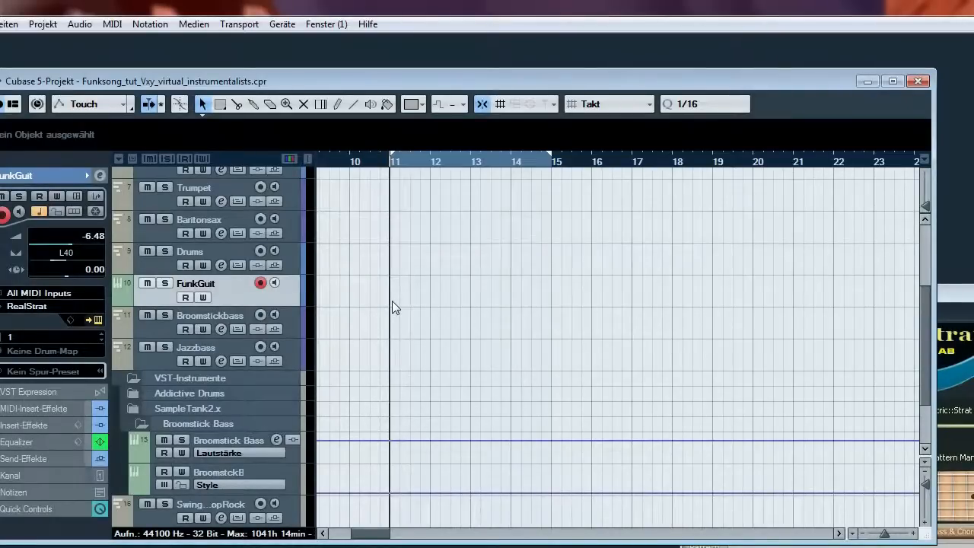
{"action": "key", "text": "KP_Multiply"}
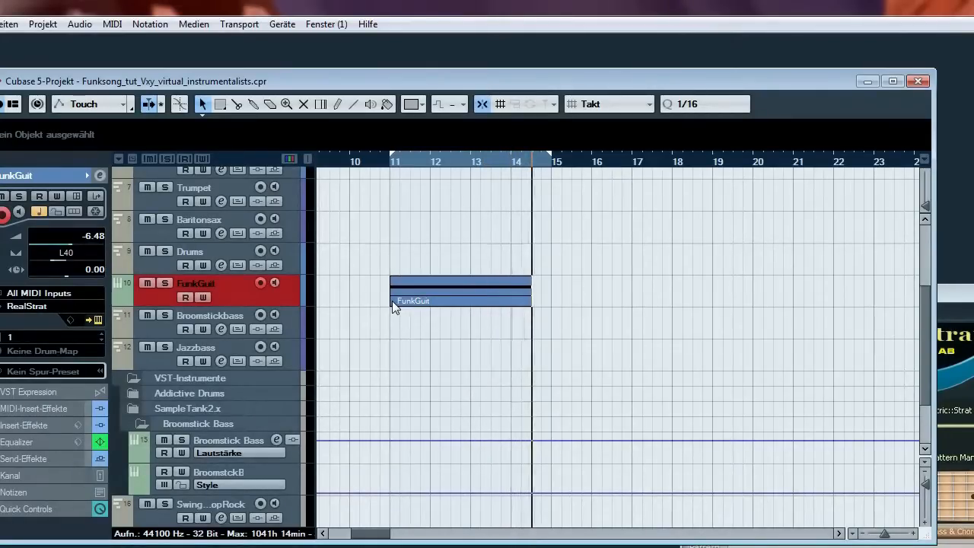
{"action": "key", "text": "space"}
{"action": "key", "text": "KP_1"}
{"action": "key", "text": "space"}
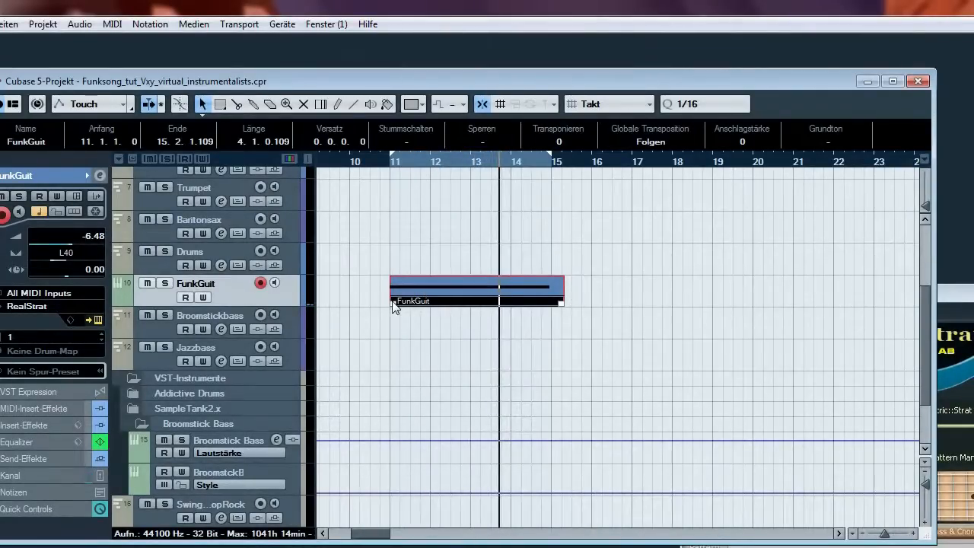
Step: Open the recorded FunkGuit part in the key editor and delete the short stray G#3 note at bar 11
{"action": "double_click", "coordinate": [393, 303]}
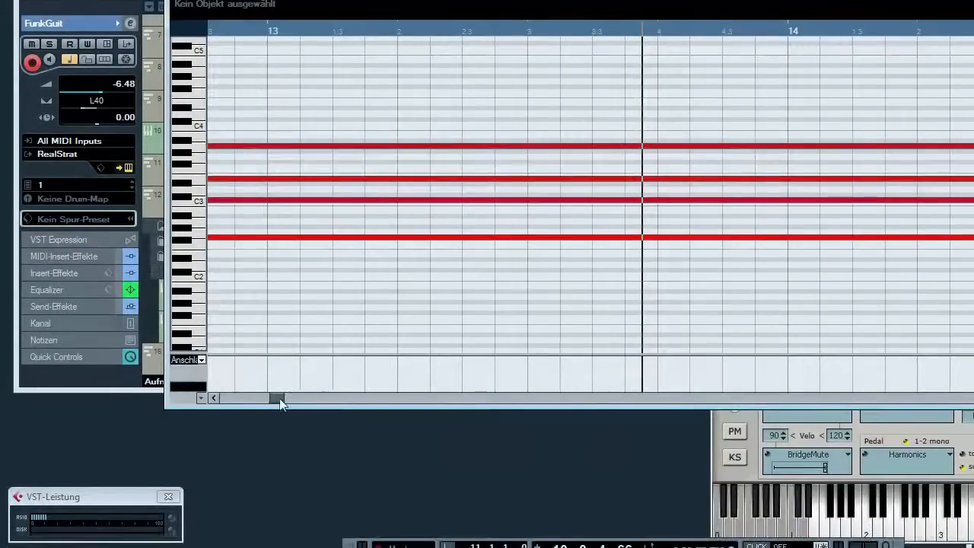
{"action": "left_click_drag", "start_coordinate": [278, 459], "coordinate": [269, 458]}
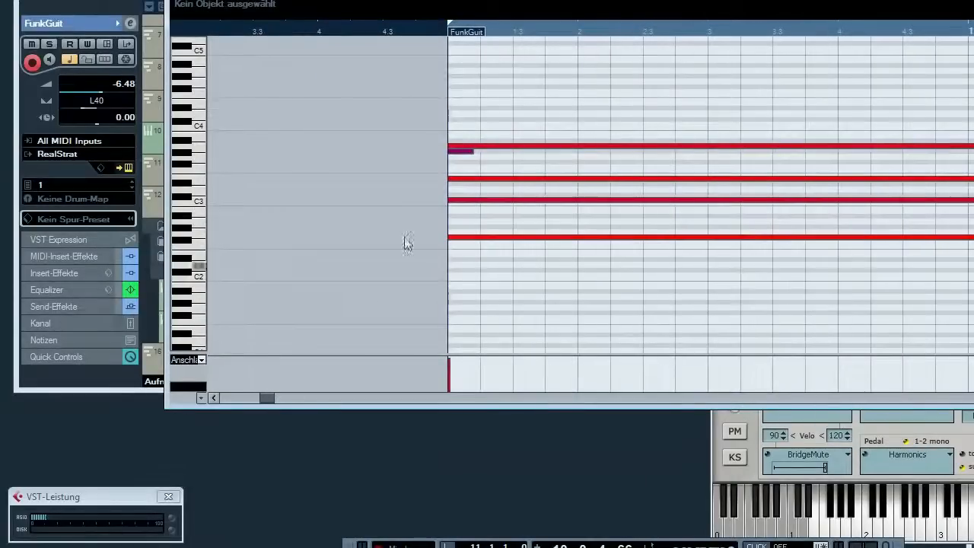
{"action": "right_click", "coordinate": [528, 163]}
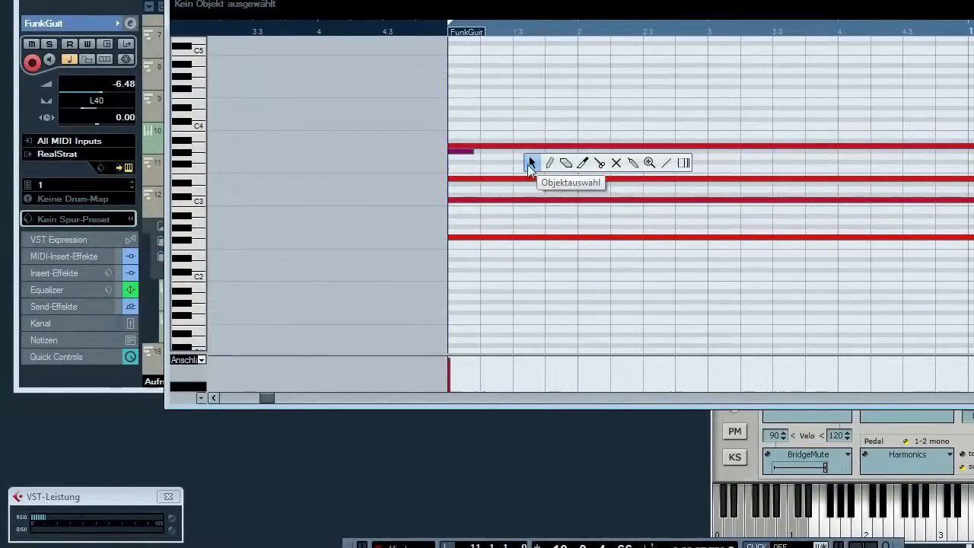
{"action": "left_click", "coordinate": [532, 162]}
{"action": "left_click", "coordinate": [455, 152]}
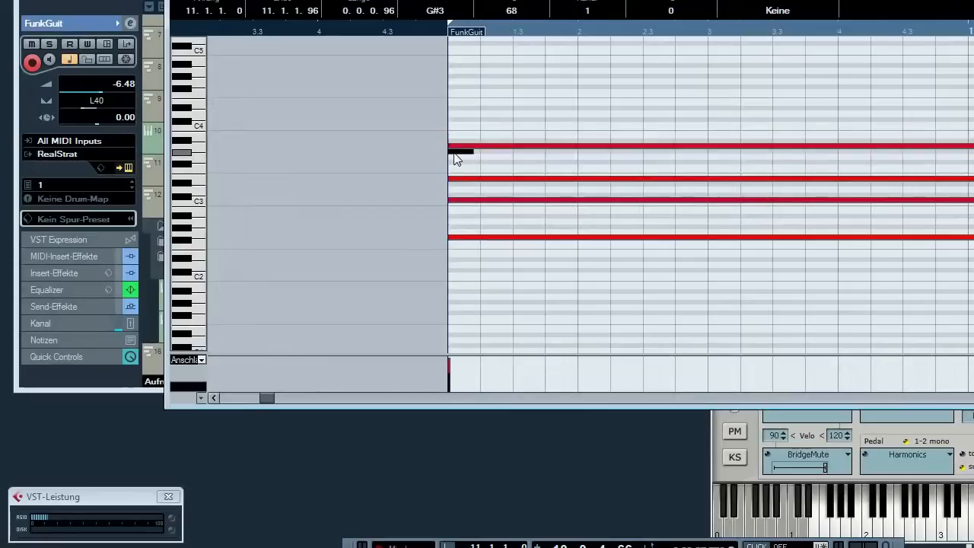
{"action": "key", "text": "Delete"}
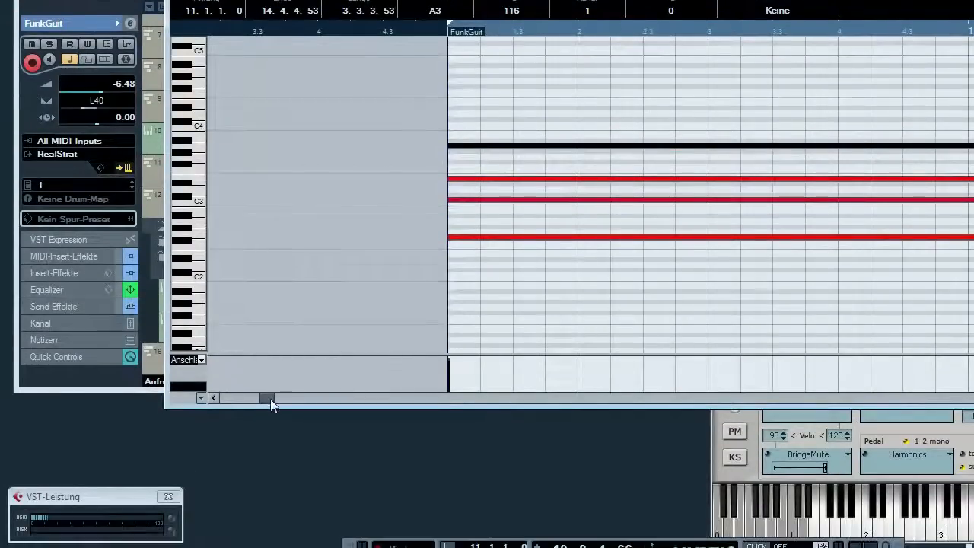
Step: Extend all four chord notes to 14.4.4.95, close the editor and trim the FunkGuit part to end at bar 15
{"action": "left_click_drag", "start_coordinate": [270, 414], "coordinate": [290, 412]}
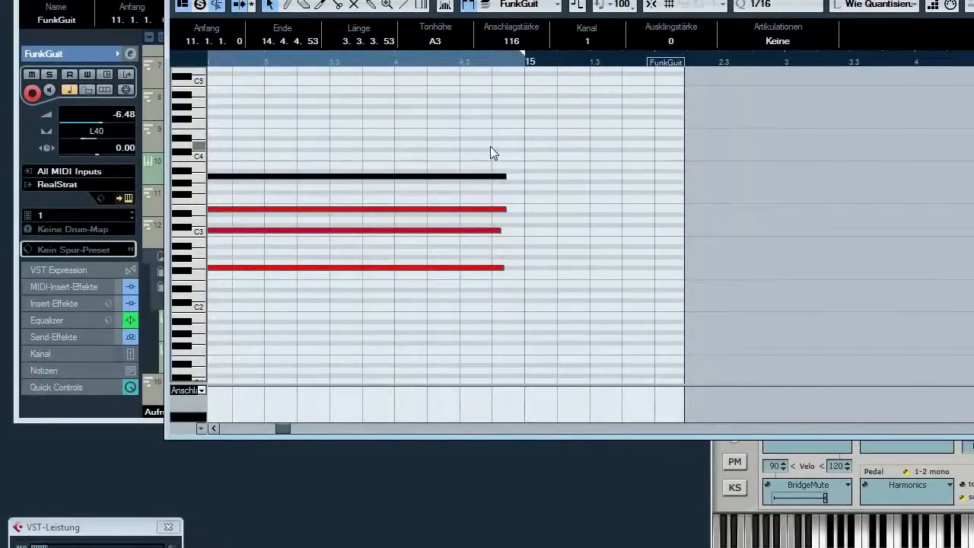
{"action": "left_click_drag", "start_coordinate": [484, 150], "coordinate": [511, 304]}
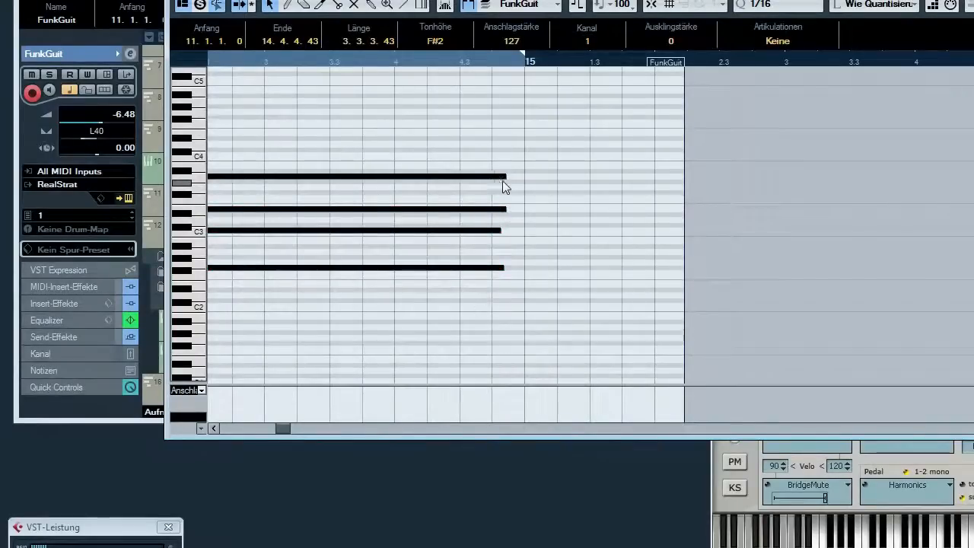
{"action": "left_click_drag", "start_coordinate": [503, 177], "coordinate": [515, 178]}
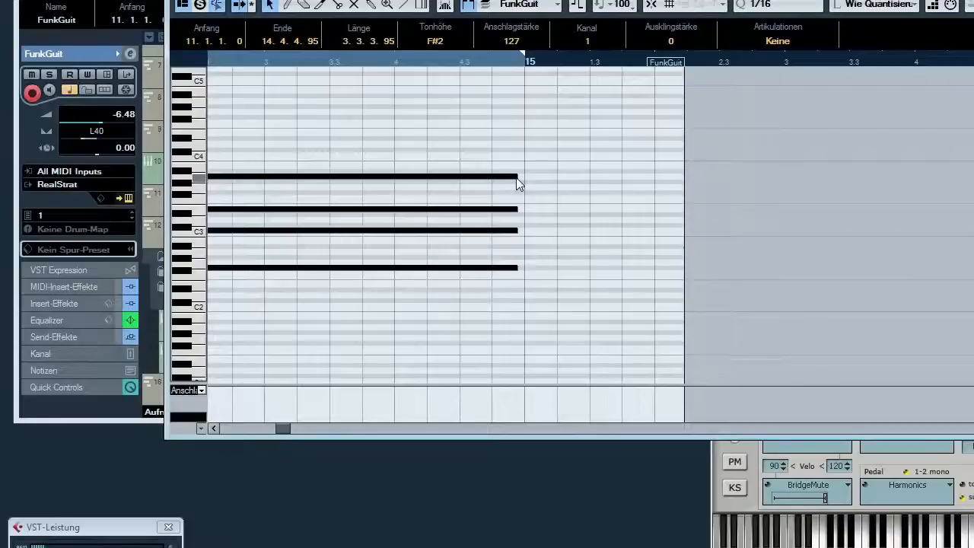
{"action": "key", "text": "Return"}
{"action": "key", "text": "space"}
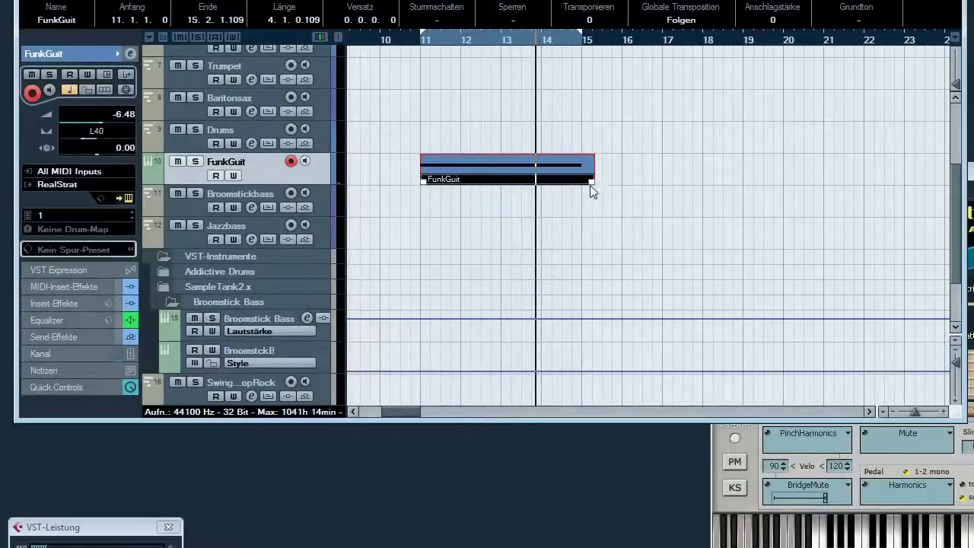
{"action": "left_click_drag", "start_coordinate": [593, 182], "coordinate": [581, 183]}
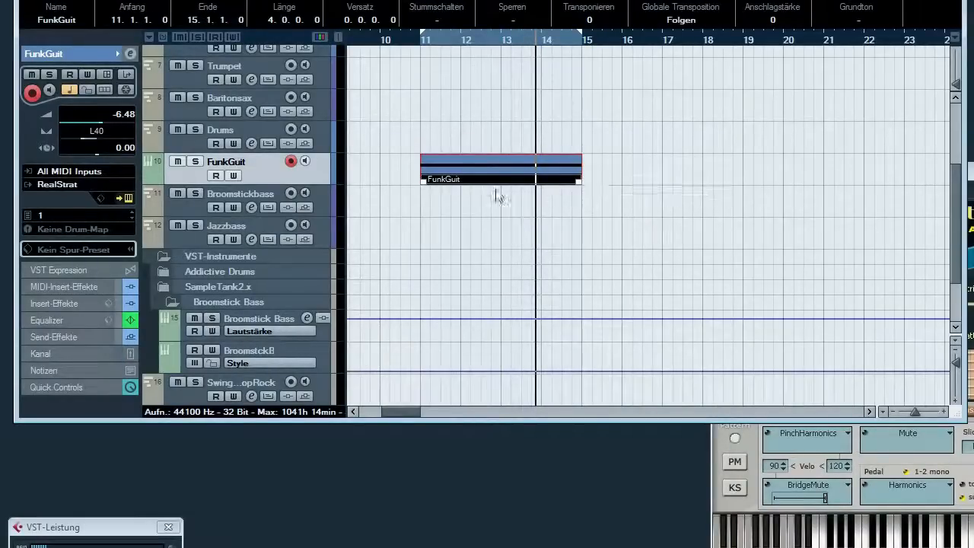
Step: Select the Broomstickbass track, open its Broomstick Bass instrument and choose the Funk style Solid
{"action": "left_click", "coordinate": [250, 193]}
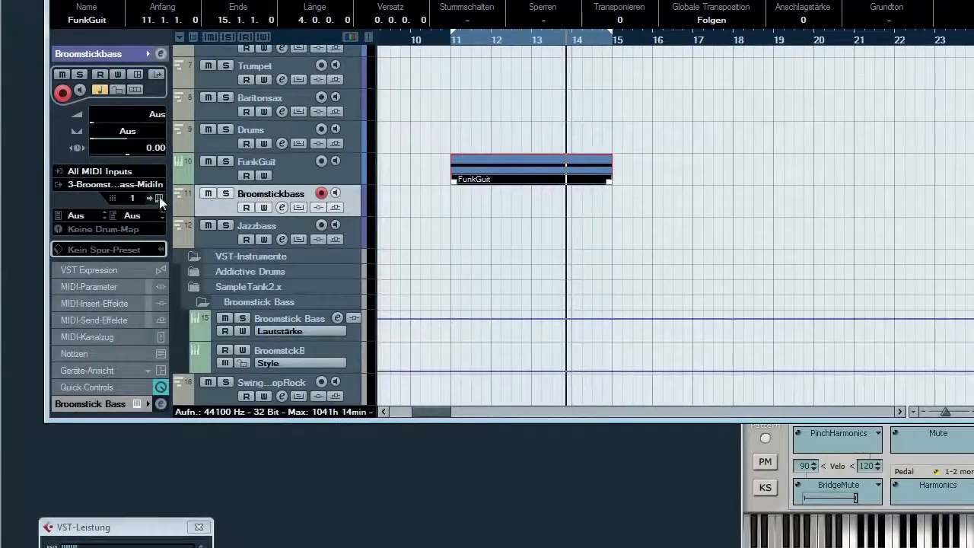
{"action": "left_click", "coordinate": [159, 199]}
{"action": "left_click_drag", "start_coordinate": [850, 127], "coordinate": [477, 145]}
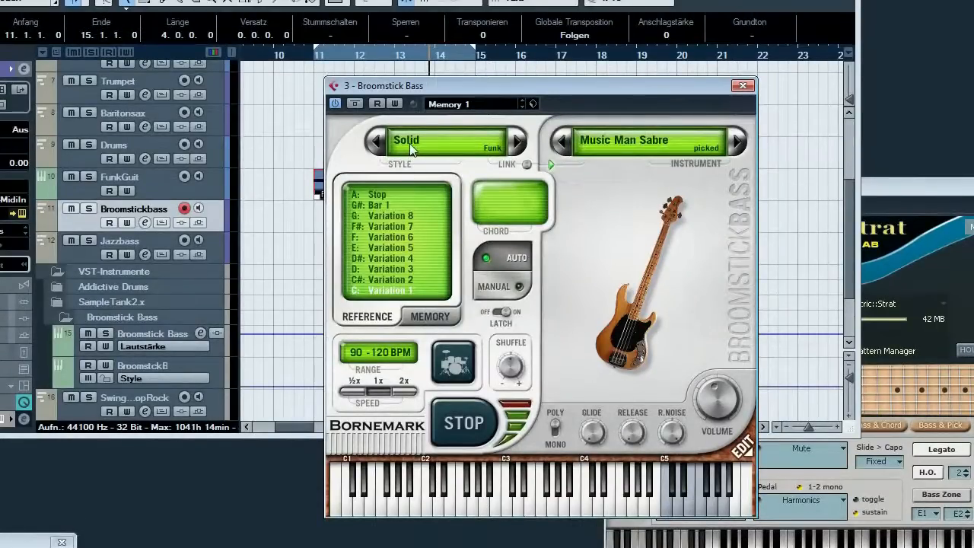
{"action": "left_click", "coordinate": [409, 125]}
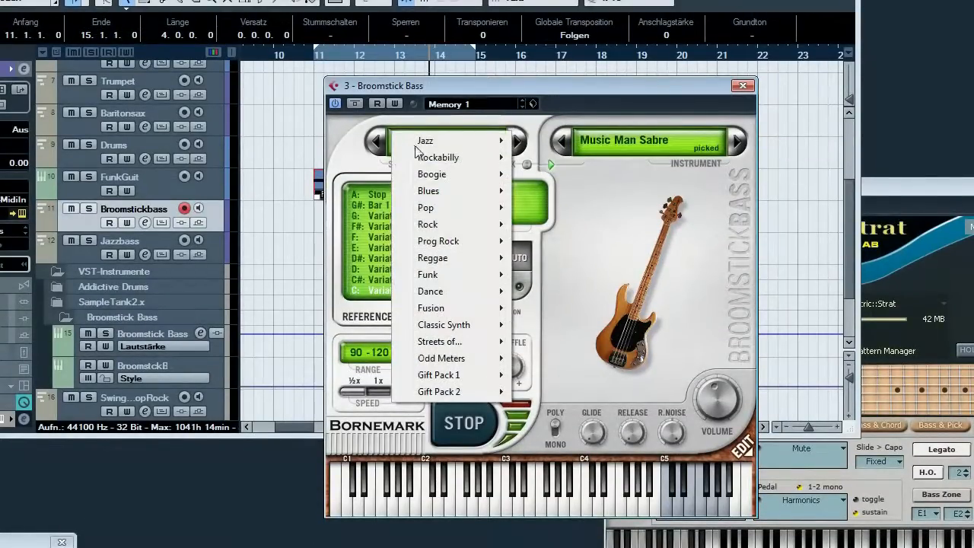
{"action": "mouse_move", "coordinate": [442, 278]}
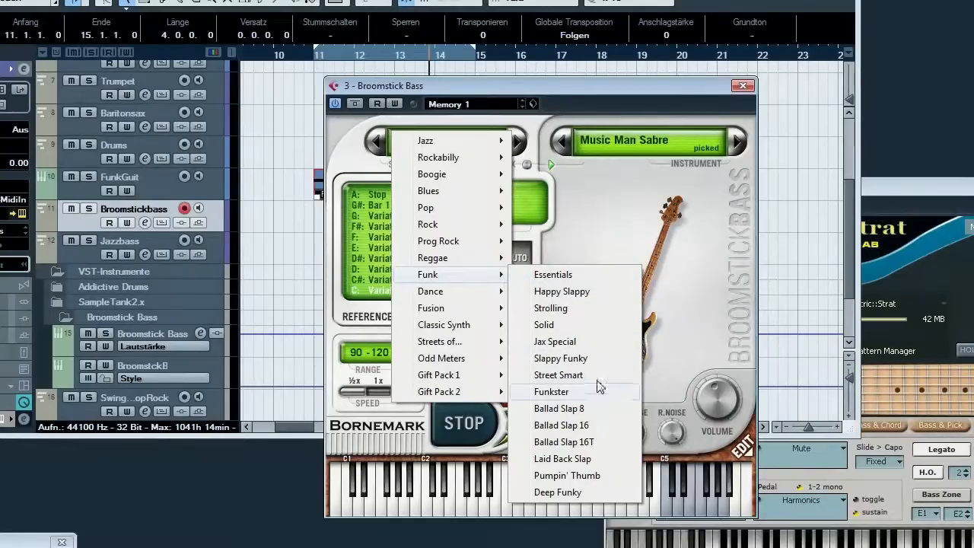
{"action": "left_click", "coordinate": [586, 328]}
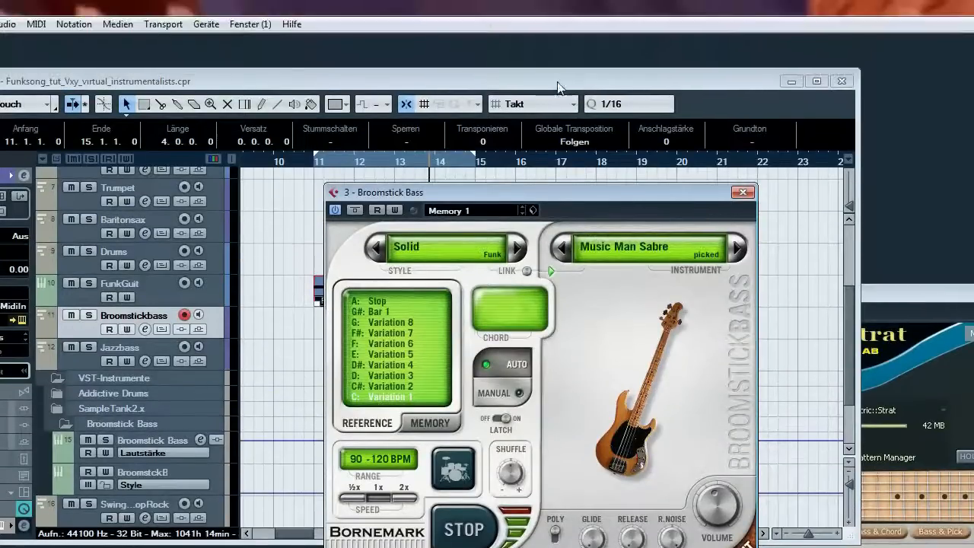
Step: Return the playhead to bar 11, then audition Variation 2 and select Variation 5 of the Solid bass style
{"action": "left_click", "coordinate": [555, 79]}
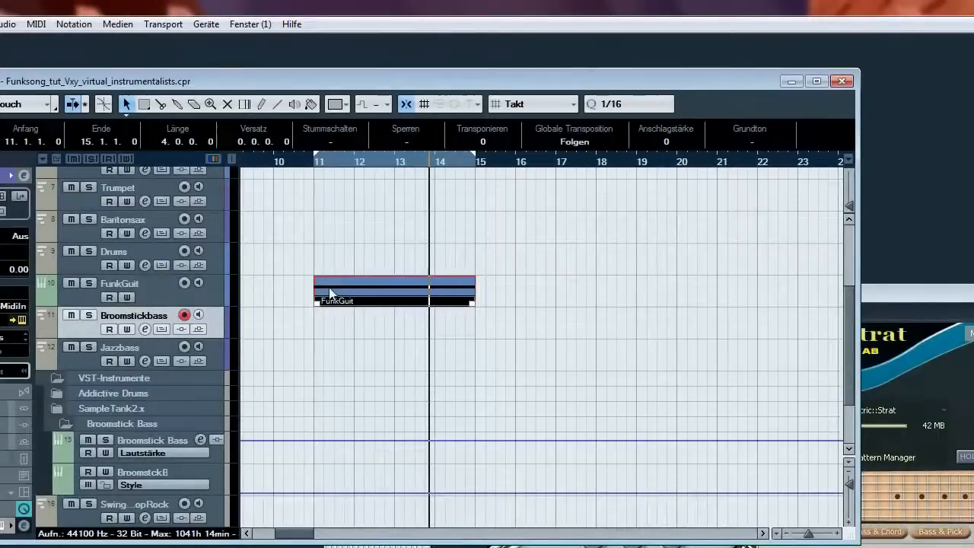
{"action": "key", "text": "KP_1"}
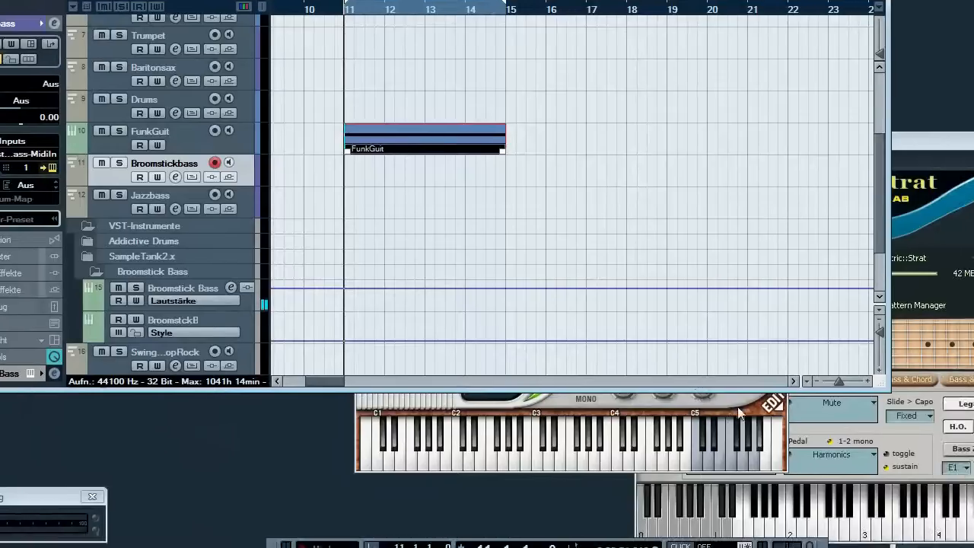
{"action": "left_click", "coordinate": [767, 461]}
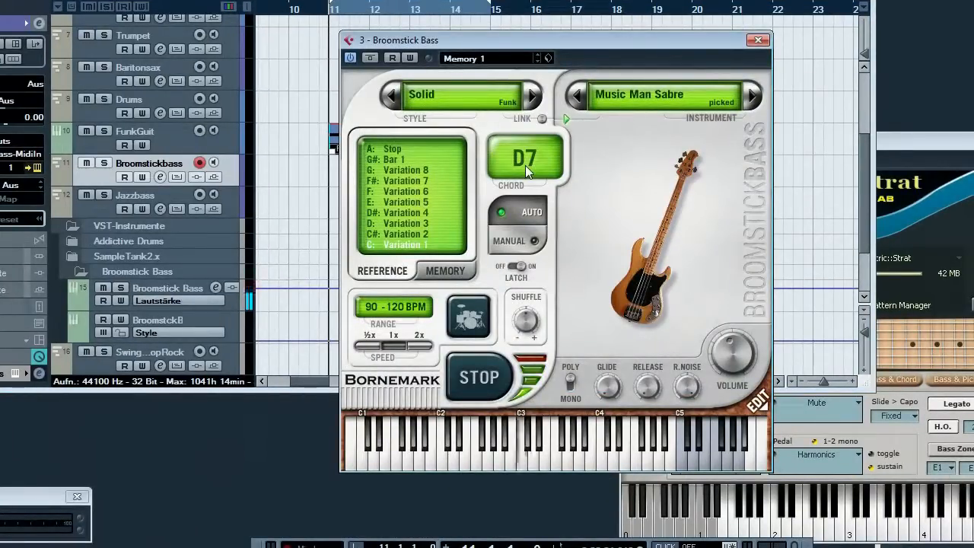
{"action": "left_click", "coordinate": [408, 233]}
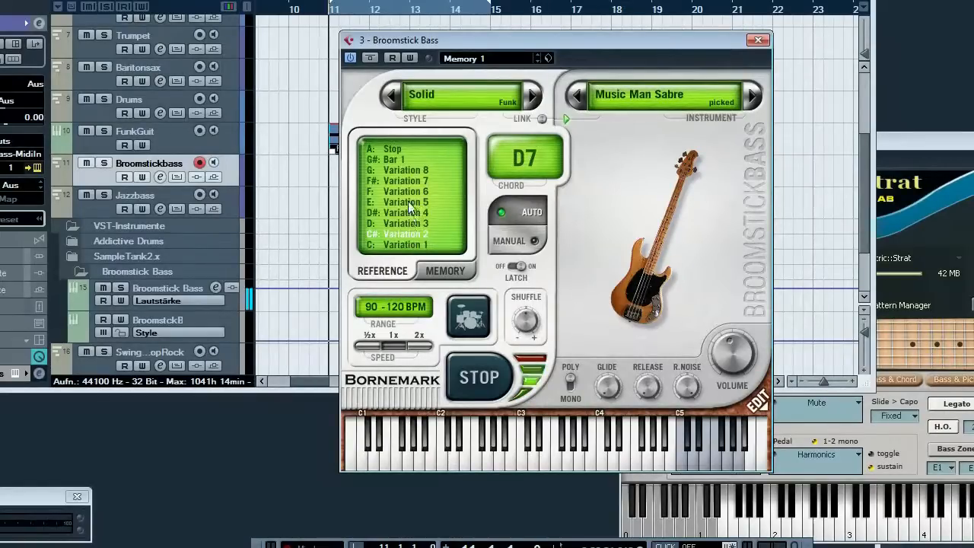
{"action": "left_click", "coordinate": [407, 201]}
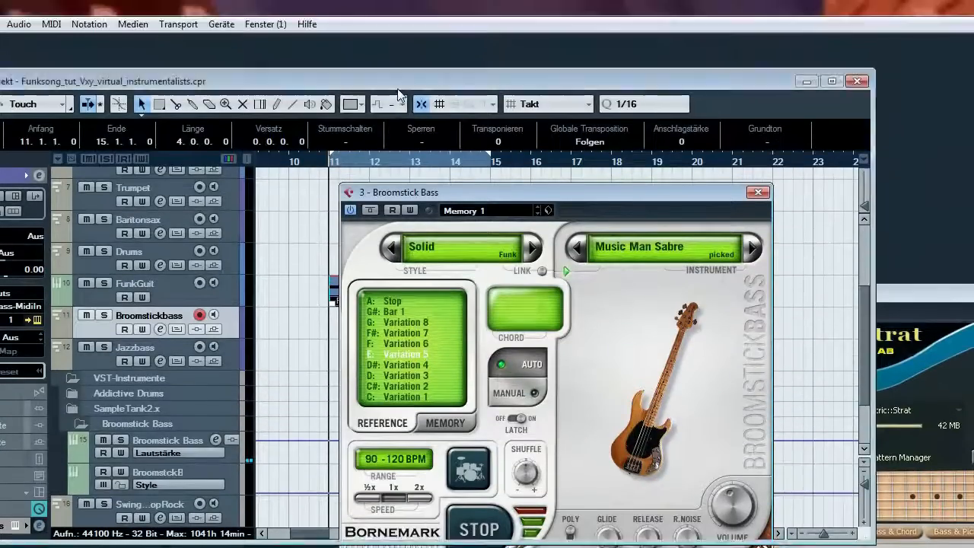
Step: Record a held chord on the Broomstickbass track from bar 11 and trim the recorded part to end at bar 15
{"action": "left_click", "coordinate": [397, 89]}
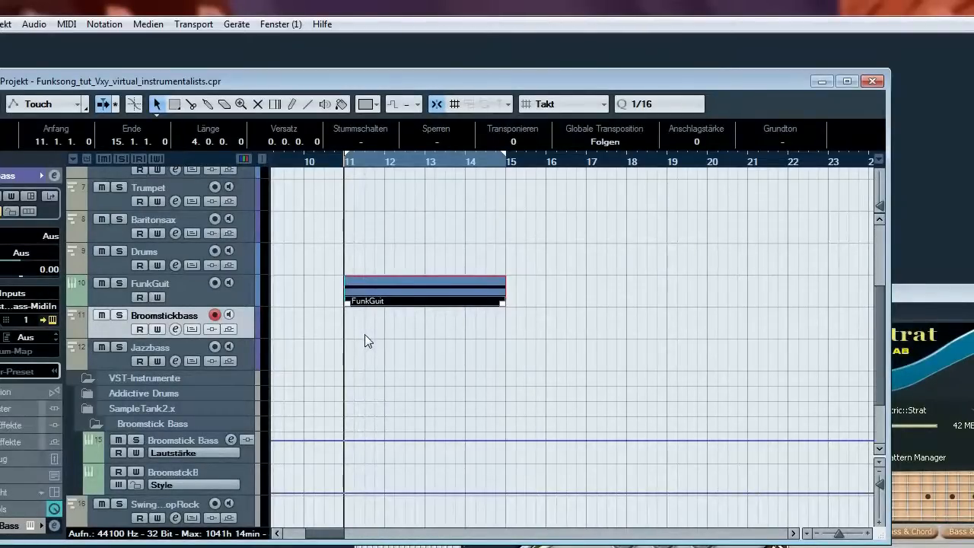
{"action": "key", "text": "KP_Multiply"}
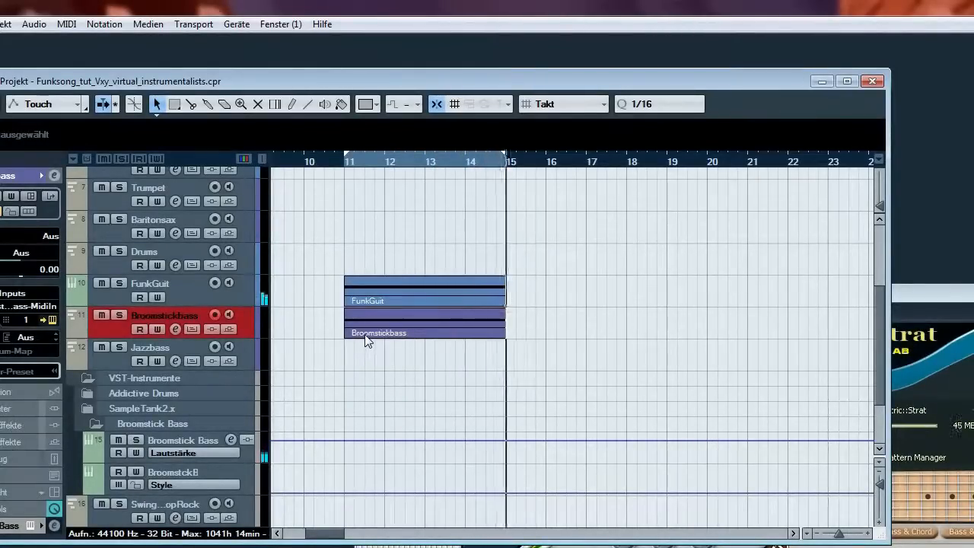
{"action": "key", "text": "space"}
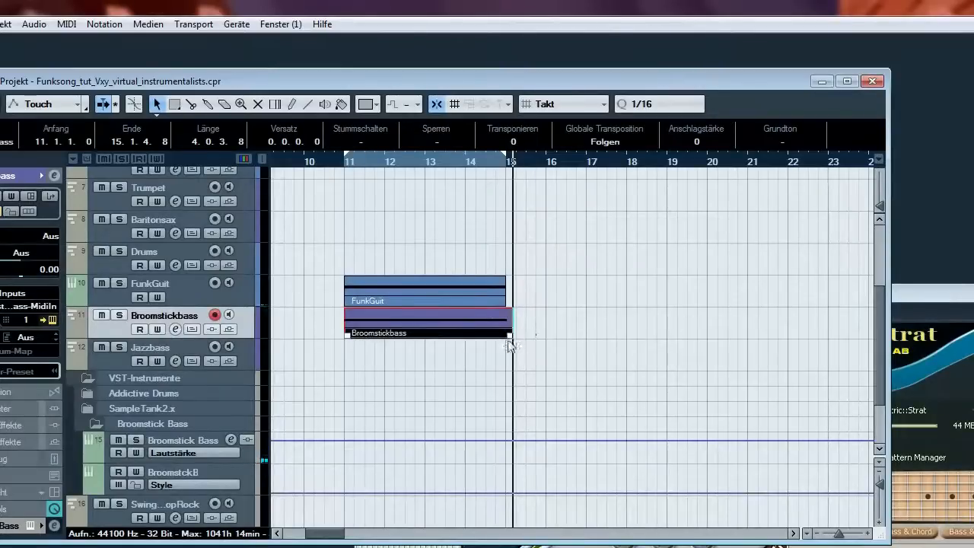
{"action": "left_click_drag", "start_coordinate": [509, 336], "coordinate": [504, 338]}
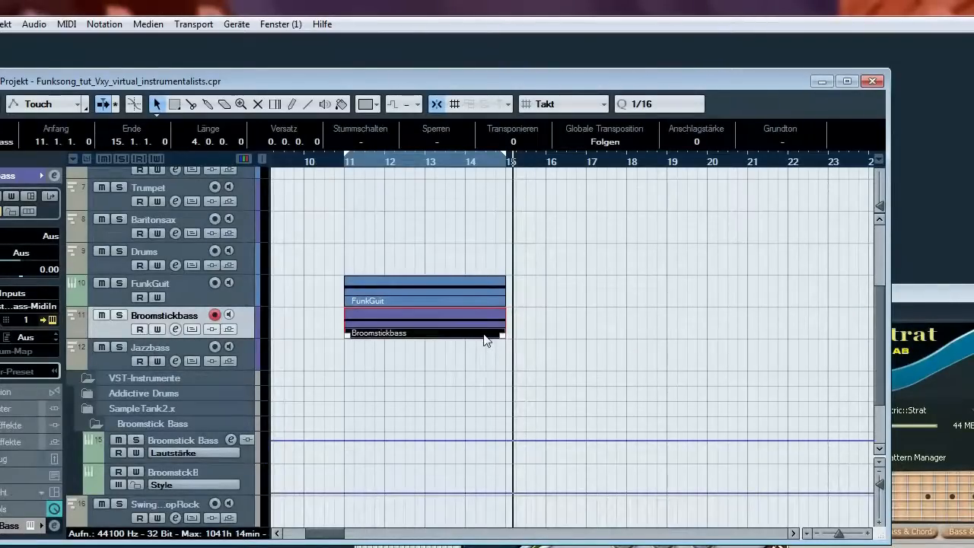
Step: Open the Broomstickbass part in the key editor, shorten all four chord notes to end just before bar 15 and close the editor
{"action": "double_click", "coordinate": [487, 340]}
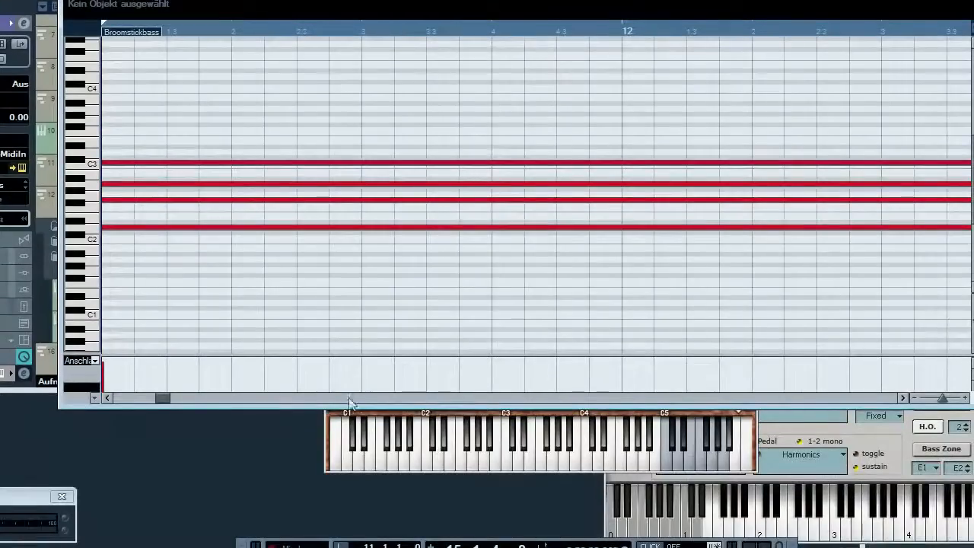
{"action": "left_click", "coordinate": [903, 397]}
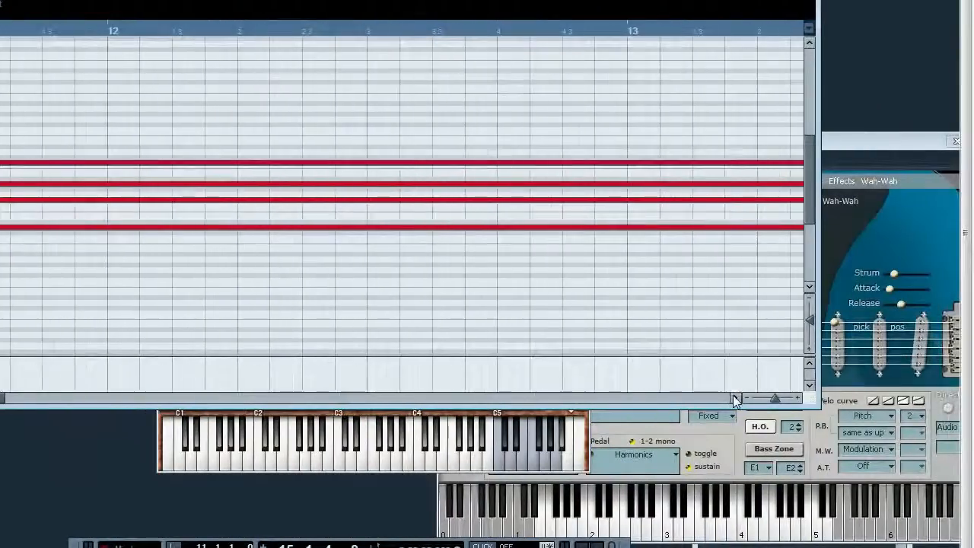
{"action": "left_click", "coordinate": [735, 400]}
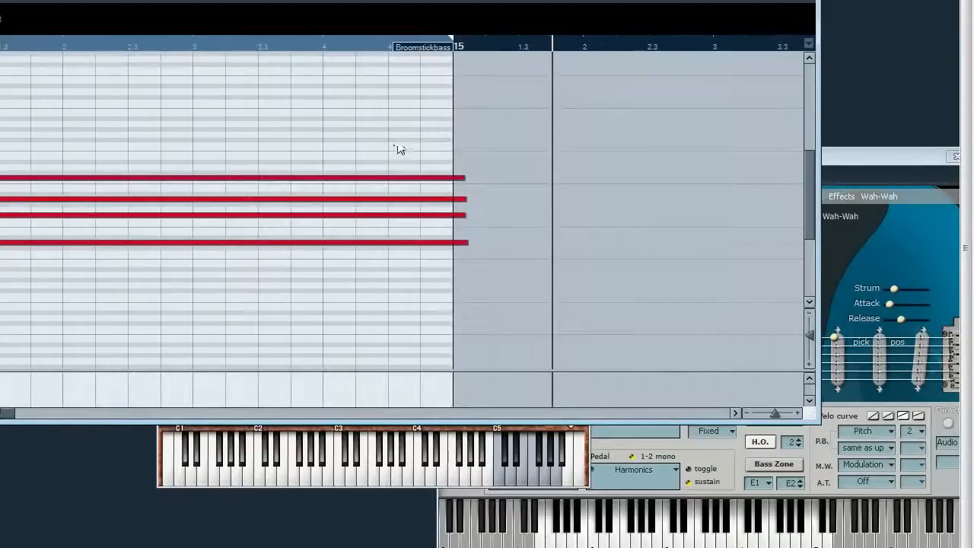
{"action": "left_click_drag", "start_coordinate": [399, 149], "coordinate": [493, 296]}
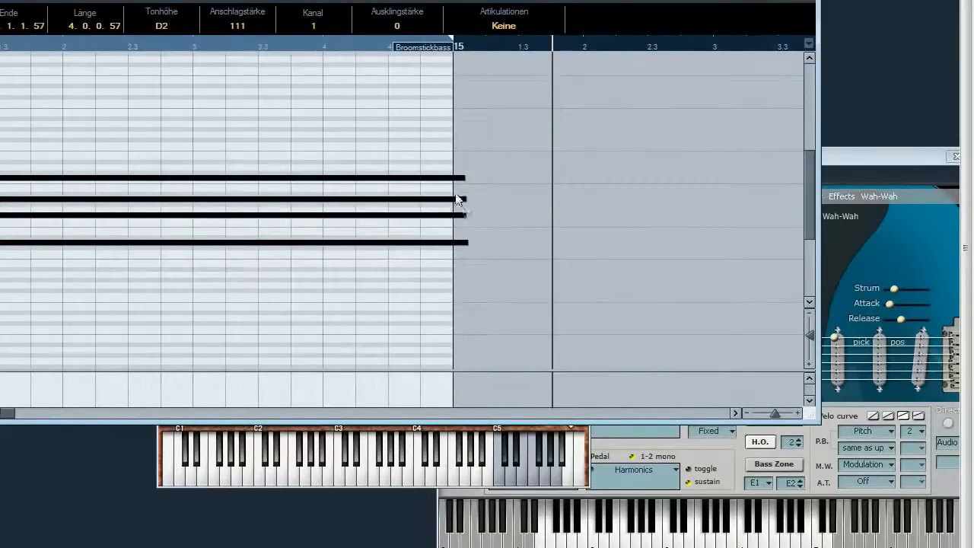
{"action": "left_click_drag", "start_coordinate": [463, 178], "coordinate": [450, 181]}
{"action": "key", "text": "Escape"}
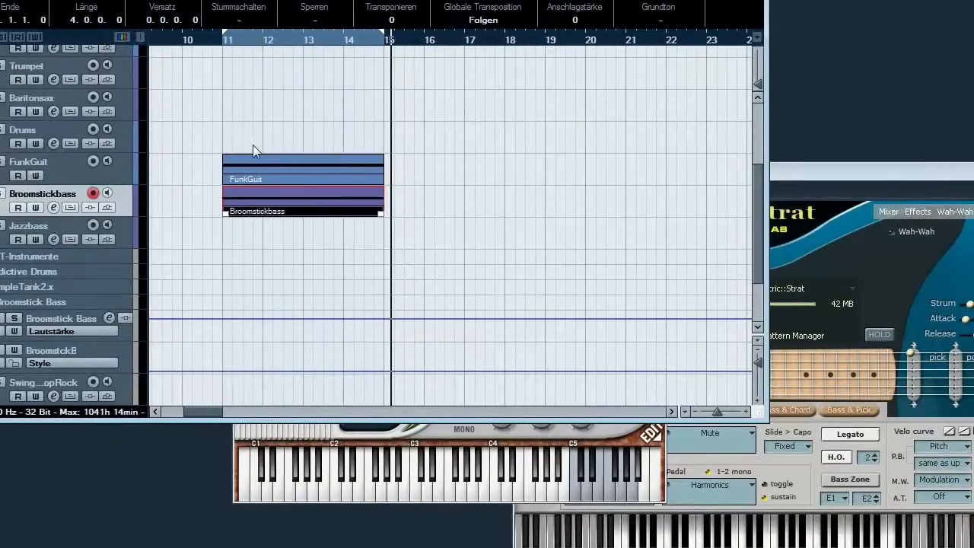
Step: Play the guitar and bass parts together and raise the FunkGuit channel's level to -3.30 in the mixer
{"action": "key", "text": "space"}
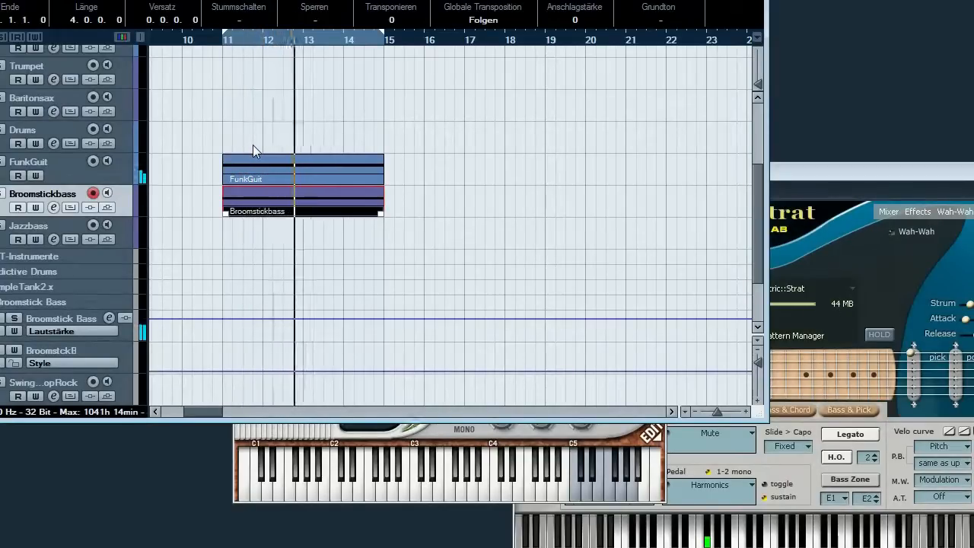
{"action": "key", "text": "F3"}
{"action": "left_click_drag", "start_coordinate": [343, 385], "coordinate": [344, 372]}
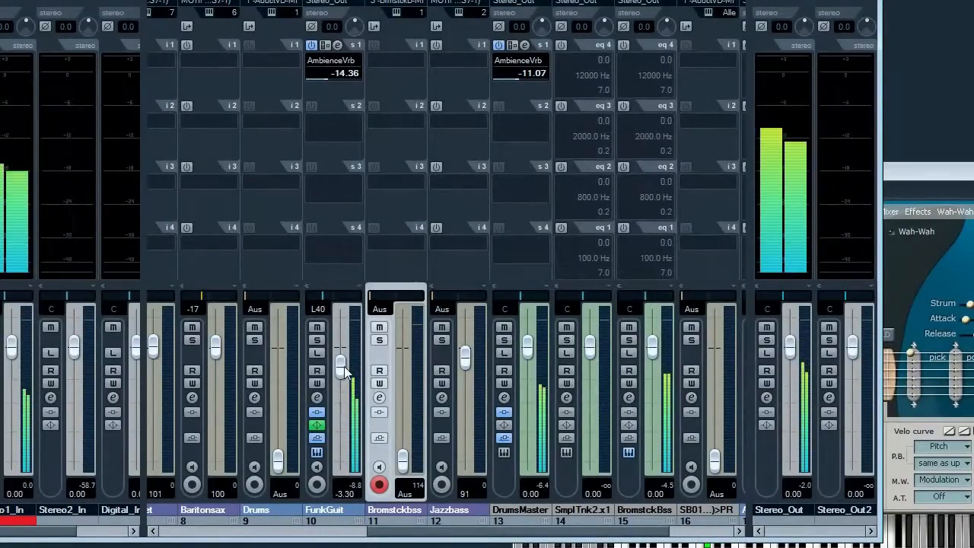
{"action": "key", "text": "F3"}
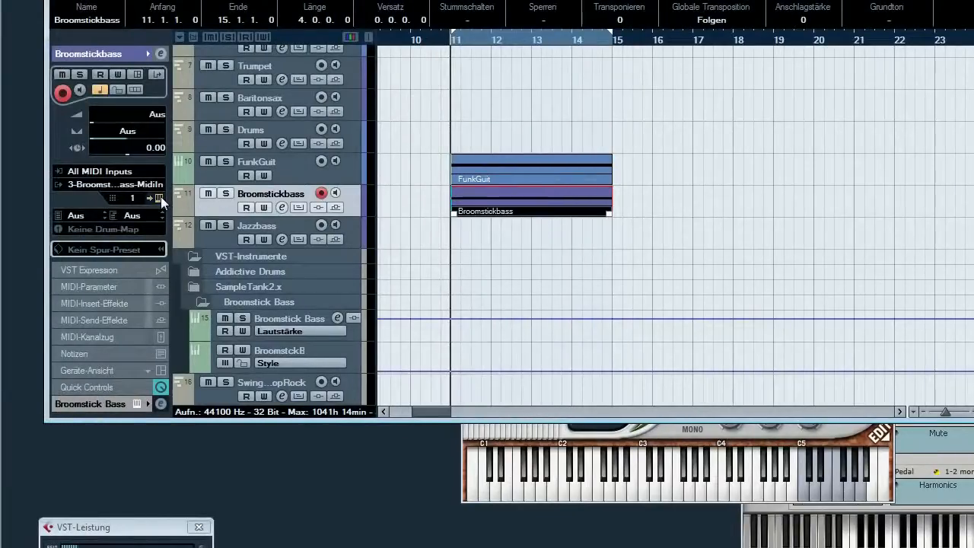
Step: Reopen Broomstick Bass during playback and audition Variation 8 and Variation 1 of the Solid style
{"action": "left_click", "coordinate": [159, 198]}
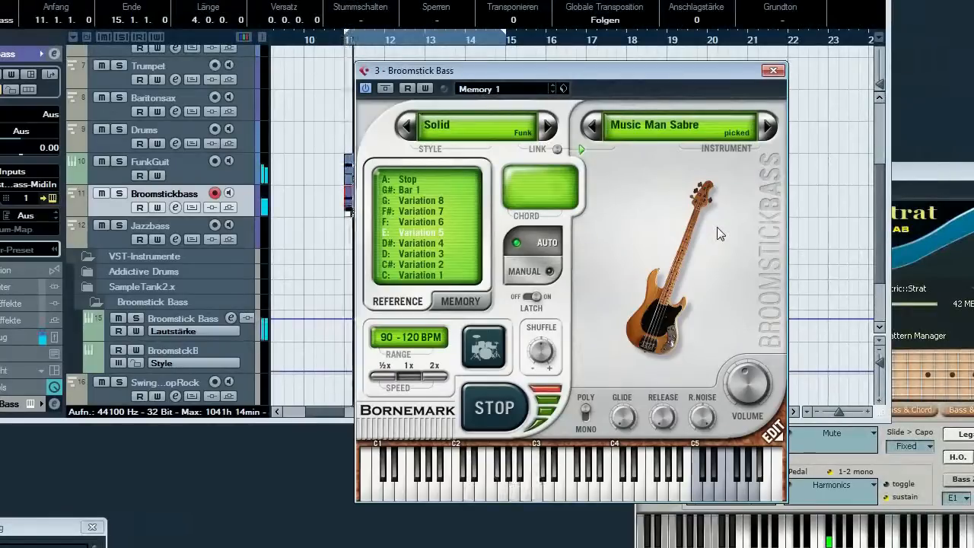
{"action": "left_click", "coordinate": [430, 200]}
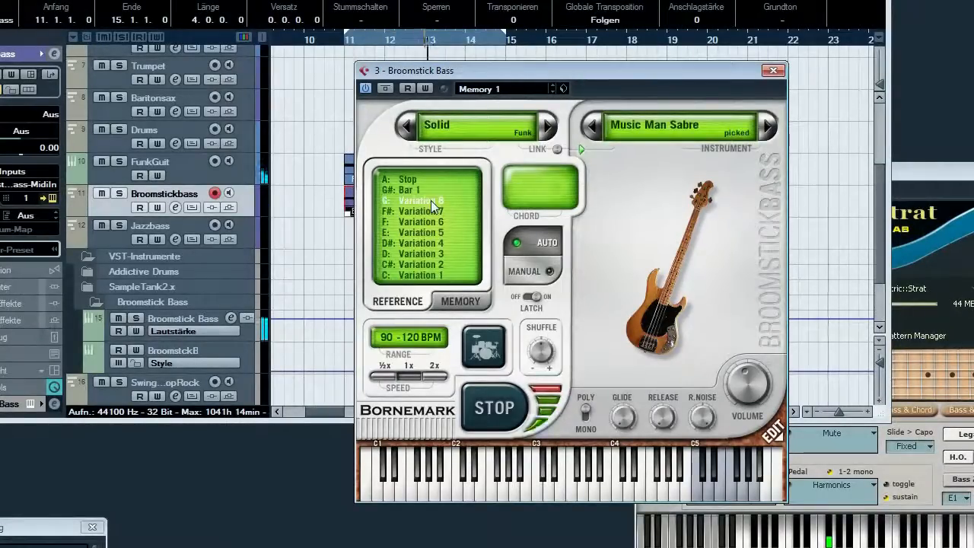
{"action": "left_click", "coordinate": [442, 276]}
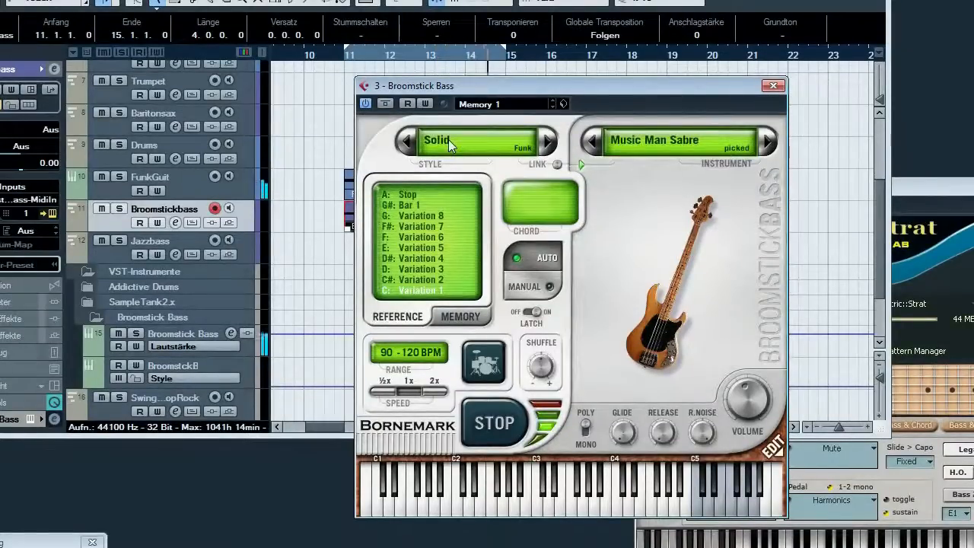
Step: Try the Reggae style Skank in Broomstick Bass and audition its Variation 7
{"action": "left_click", "coordinate": [448, 139]}
{"action": "mouse_move", "coordinate": [490, 264]}
{"action": "left_click", "coordinate": [579, 275]}
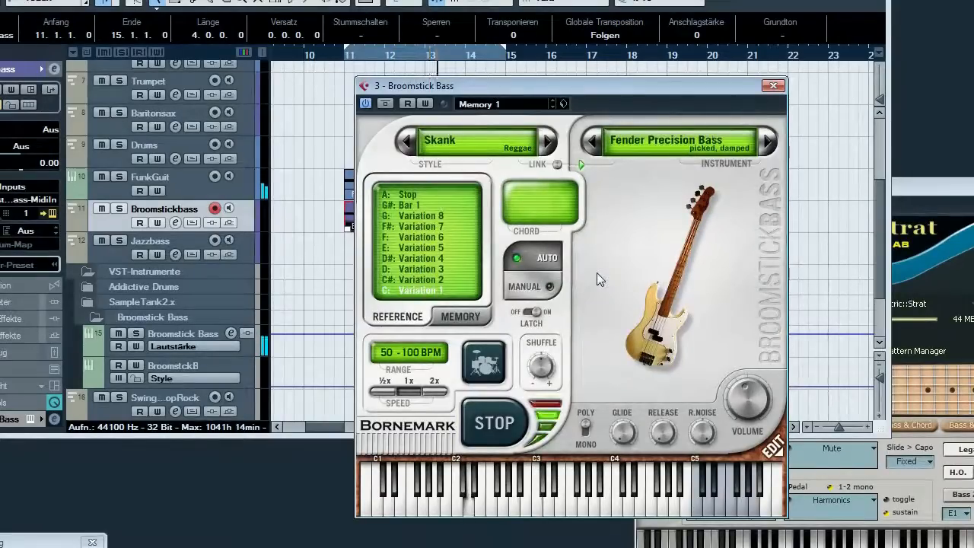
{"action": "left_click", "coordinate": [439, 227]}
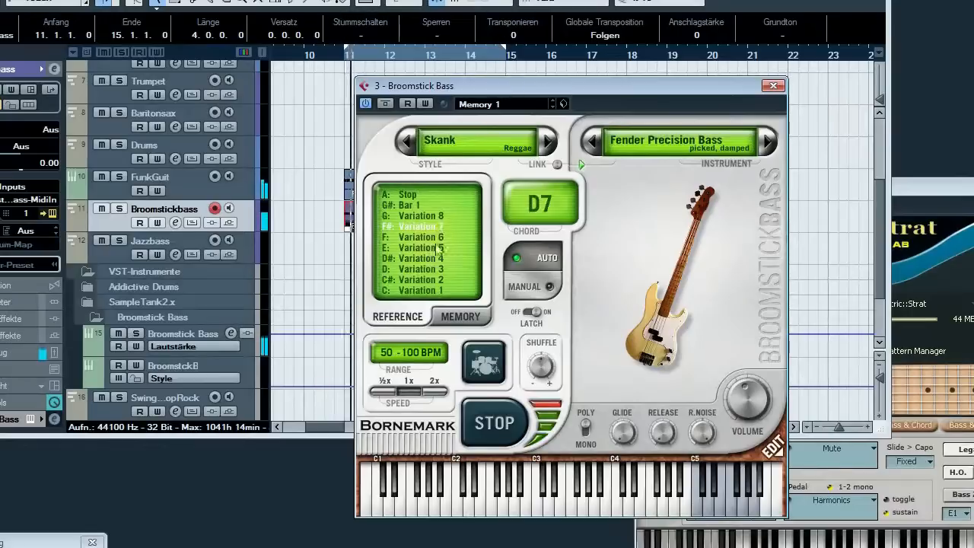
Step: Change the bass style to Active Bass from Reggae and audition Variations 6, 8 and 3
{"action": "left_click", "coordinate": [459, 140]}
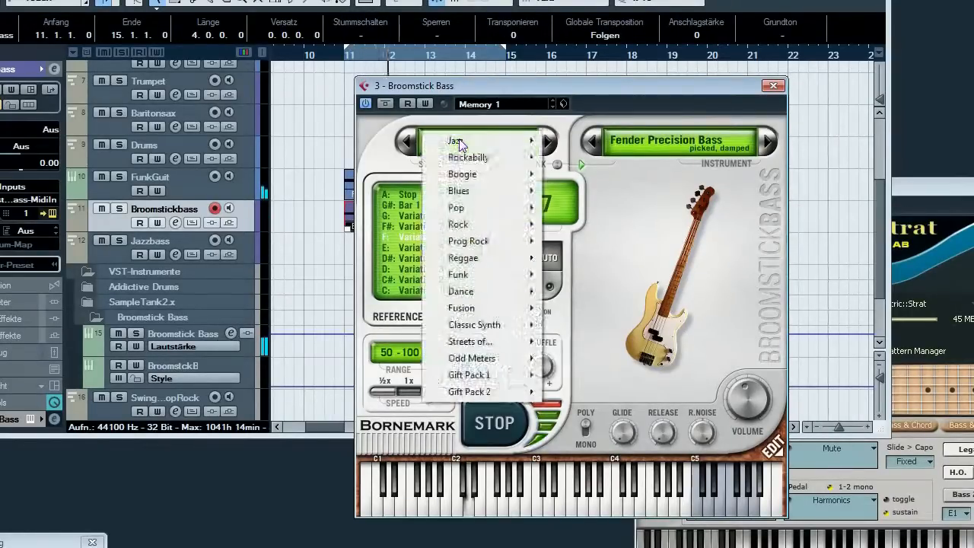
{"action": "mouse_move", "coordinate": [485, 261]}
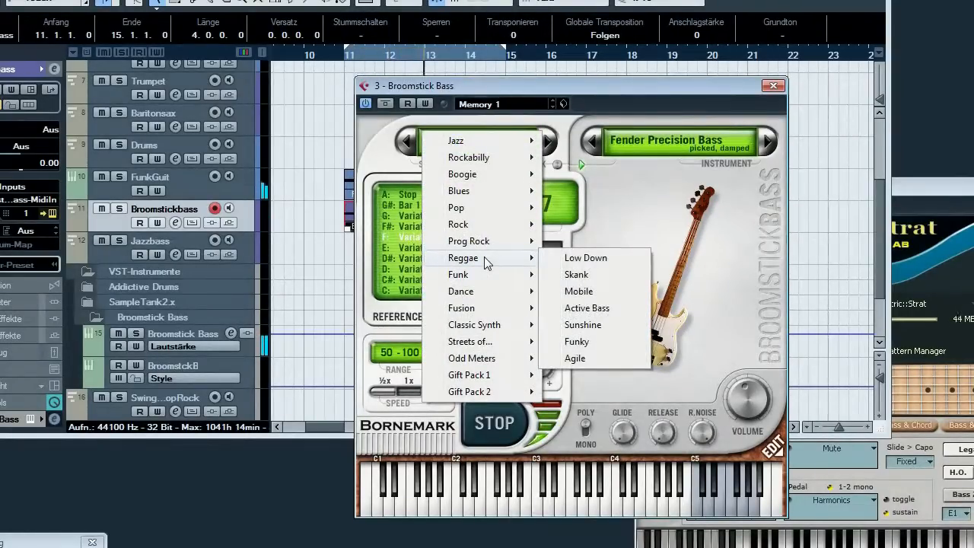
{"action": "left_click", "coordinate": [597, 308]}
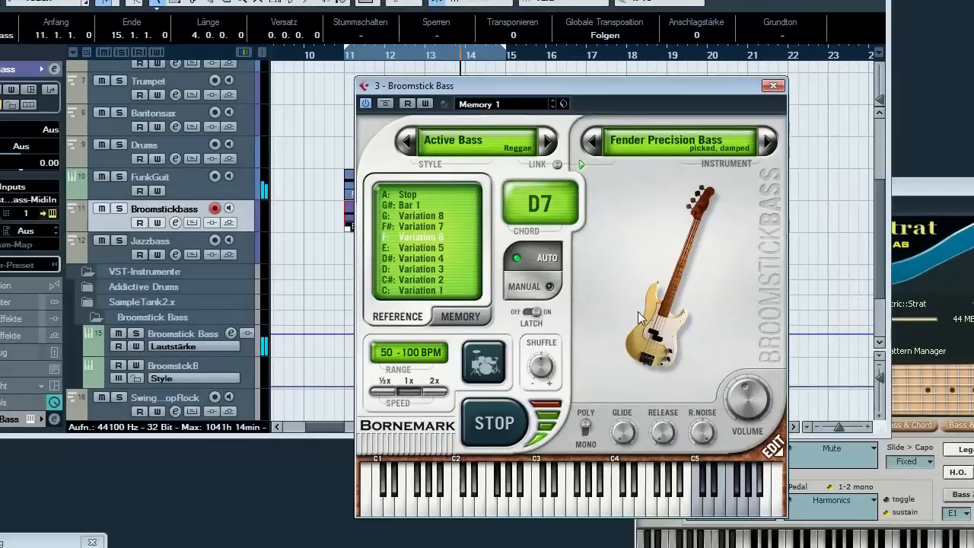
{"action": "left_click", "coordinate": [437, 237]}
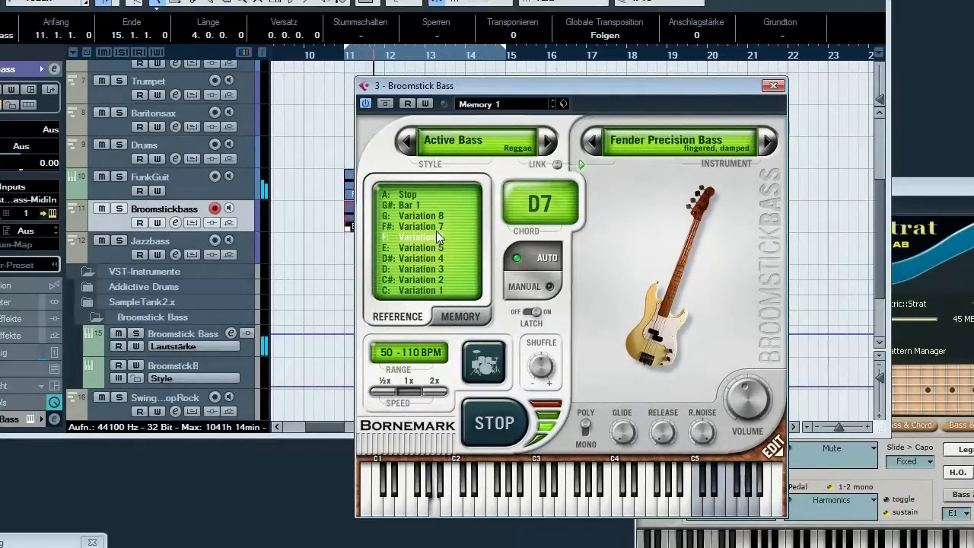
{"action": "left_click", "coordinate": [436, 215]}
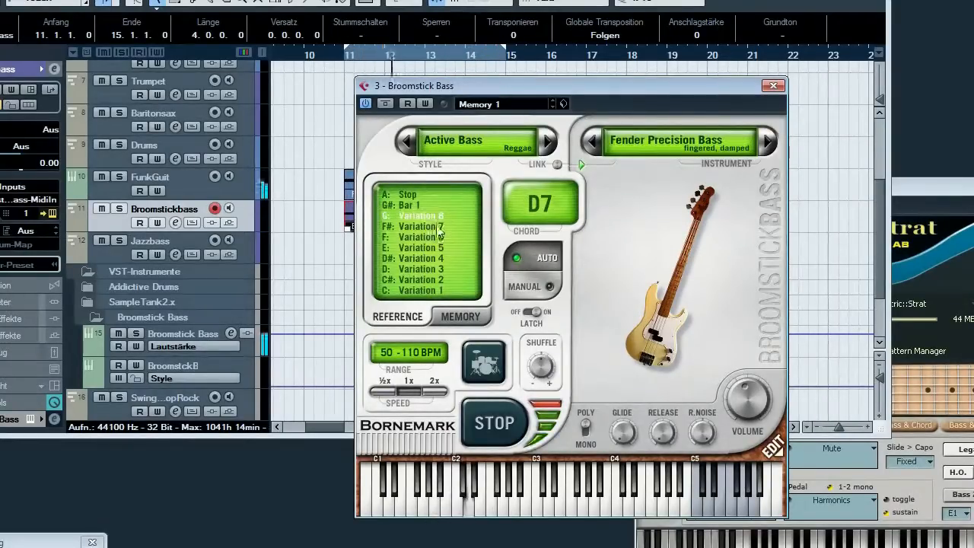
{"action": "left_click", "coordinate": [429, 270]}
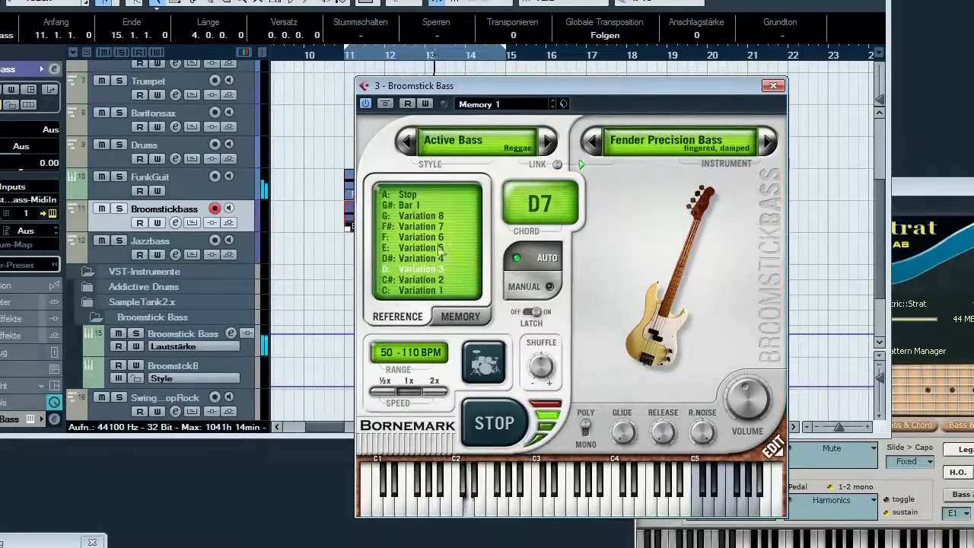
Step: Try the Funk styles Funkster and Slappy Funky in Broomstick Bass during playback
{"action": "left_click", "coordinate": [466, 139]}
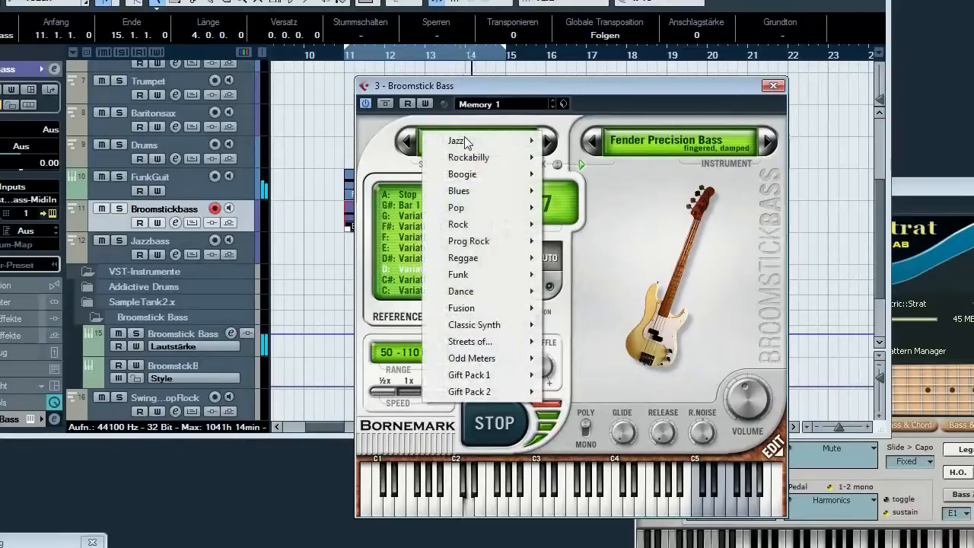
{"action": "mouse_move", "coordinate": [471, 275]}
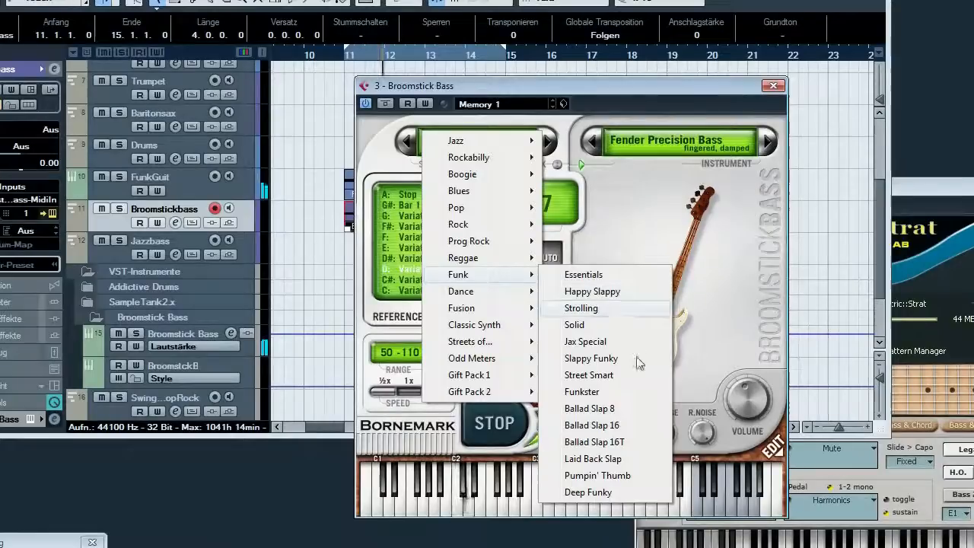
{"action": "left_click", "coordinate": [615, 391]}
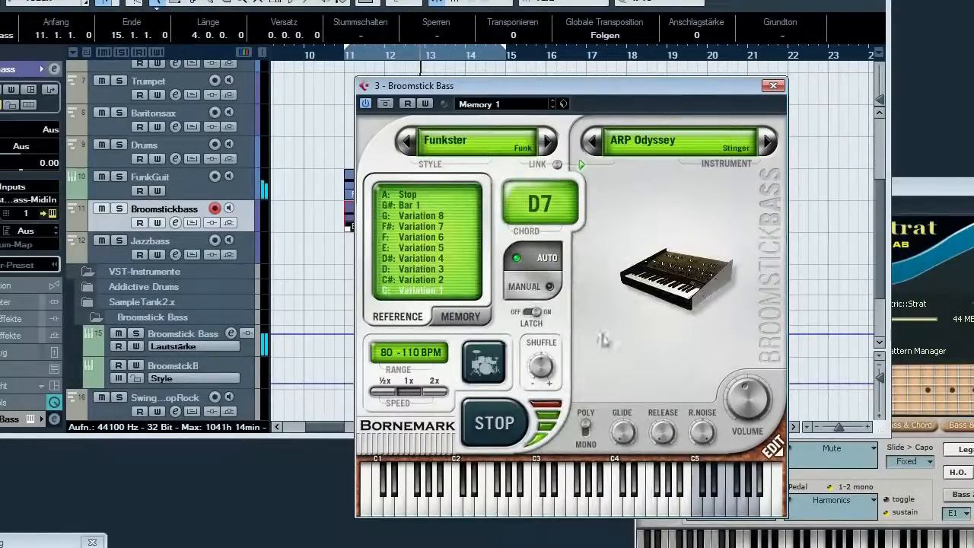
{"action": "left_click", "coordinate": [457, 140]}
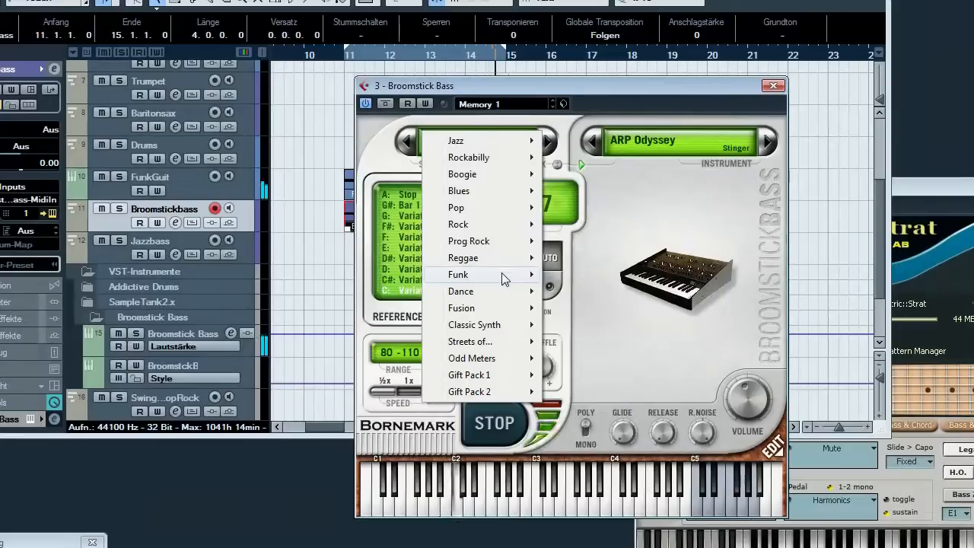
{"action": "mouse_move", "coordinate": [449, 275]}
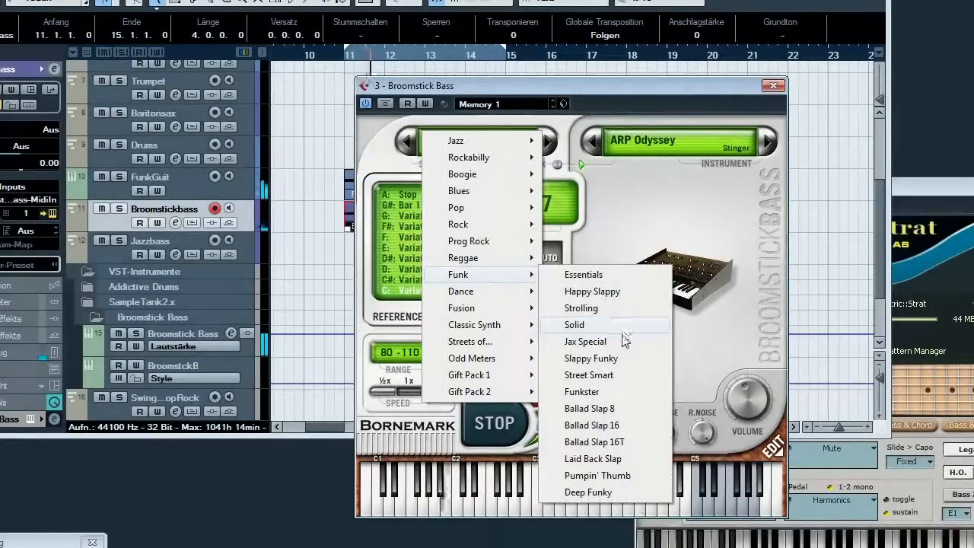
{"action": "left_click", "coordinate": [625, 357]}
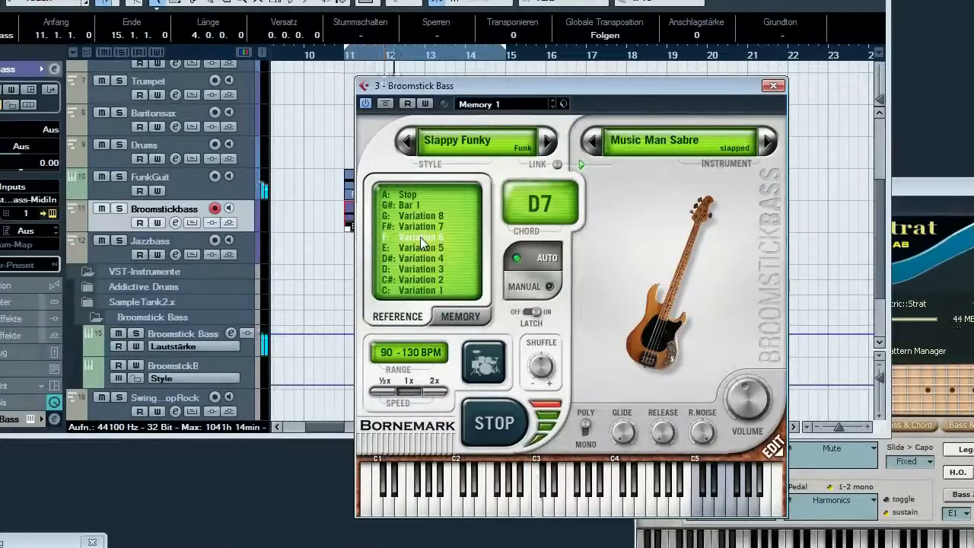
Step: Return the bass style to Active Bass from Reggae, audition Variations 6 and 5, choose Variation 7 and close Broomstick Bass
{"action": "left_click", "coordinate": [467, 146]}
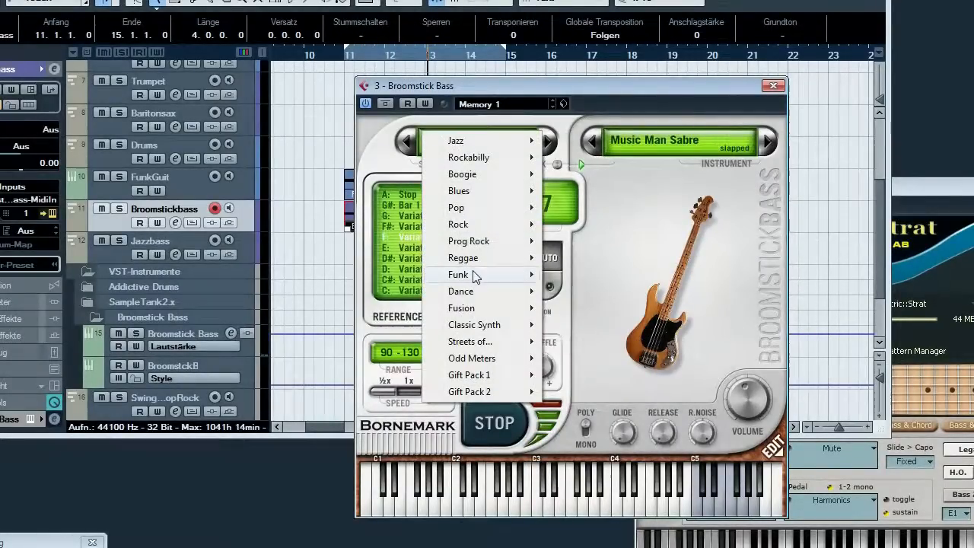
{"action": "mouse_move", "coordinate": [476, 277]}
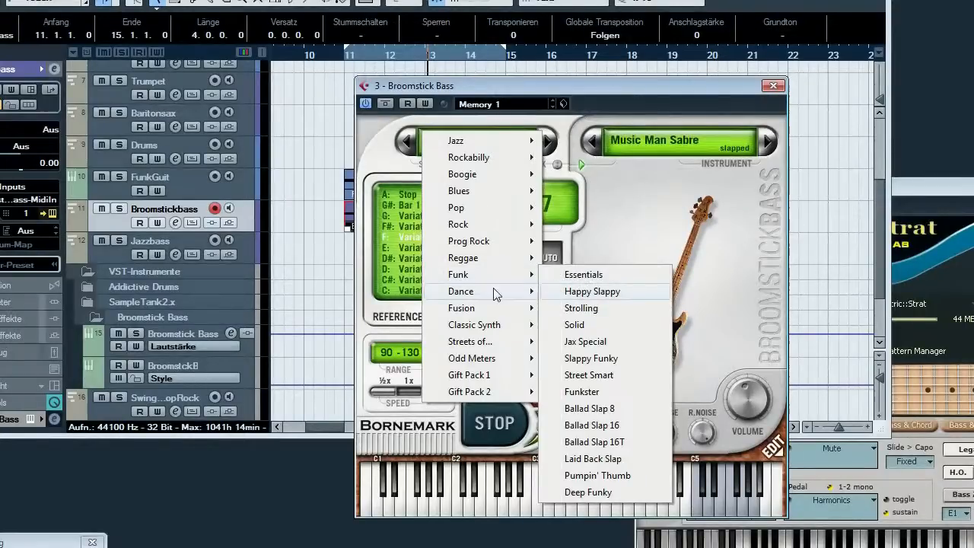
{"action": "mouse_move", "coordinate": [495, 259]}
{"action": "left_click", "coordinate": [593, 307]}
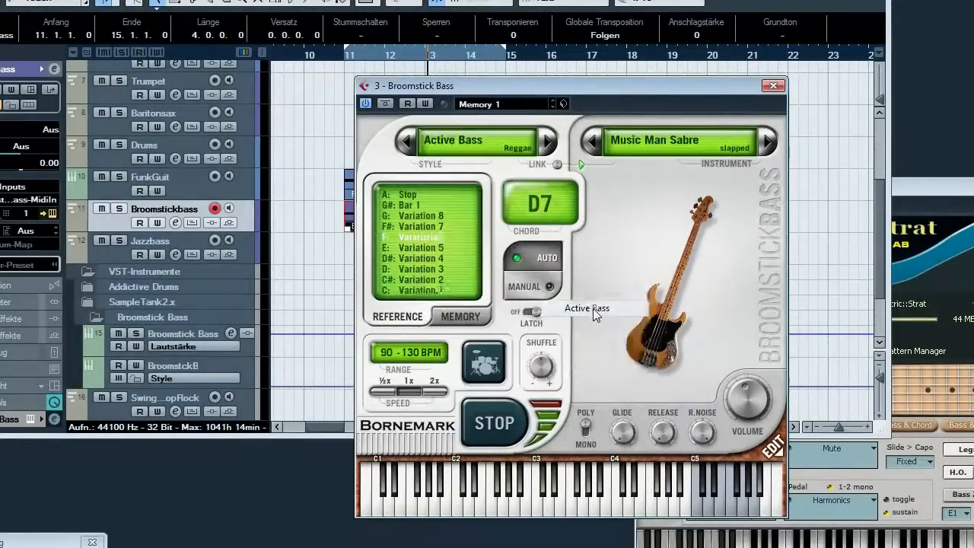
{"action": "left_click", "coordinate": [419, 238]}
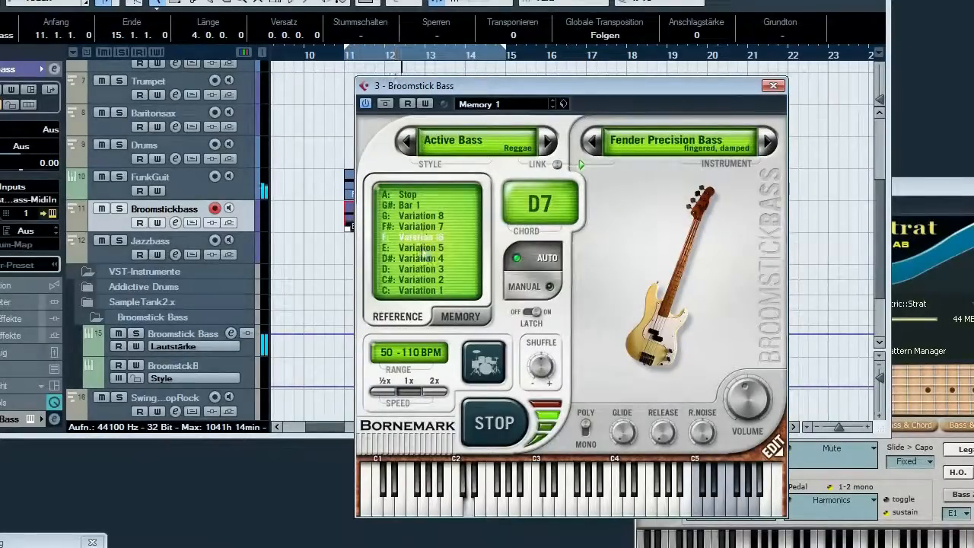
{"action": "left_click", "coordinate": [422, 248]}
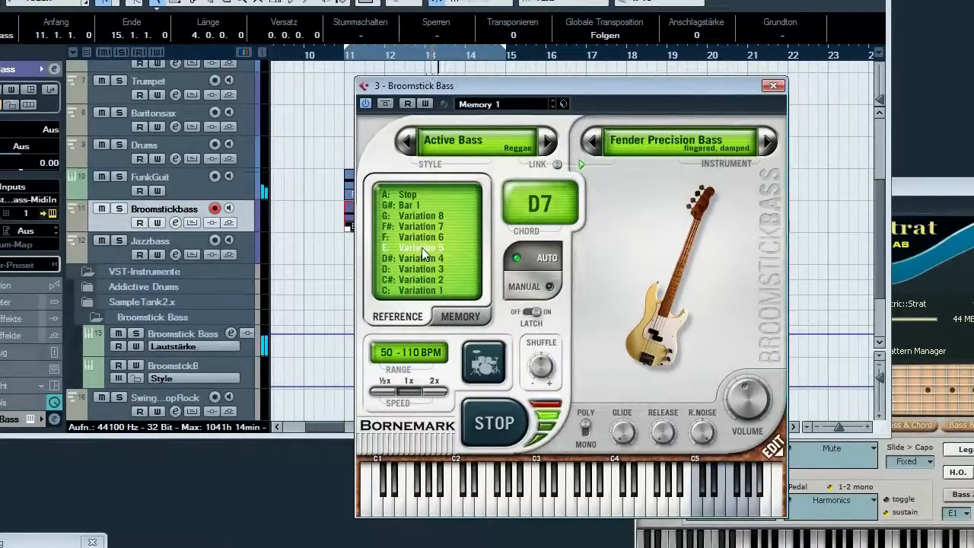
{"action": "left_click", "coordinate": [429, 226]}
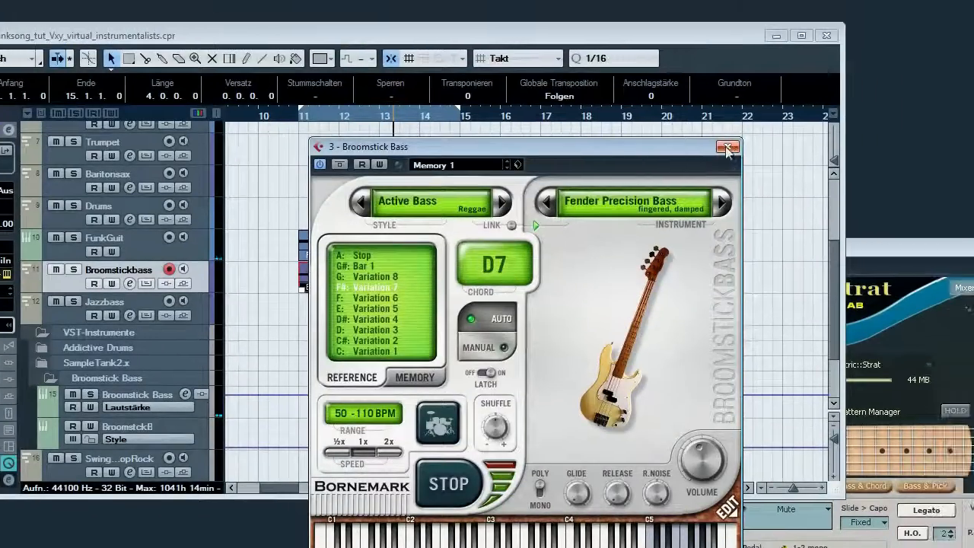
{"action": "left_click", "coordinate": [773, 86]}
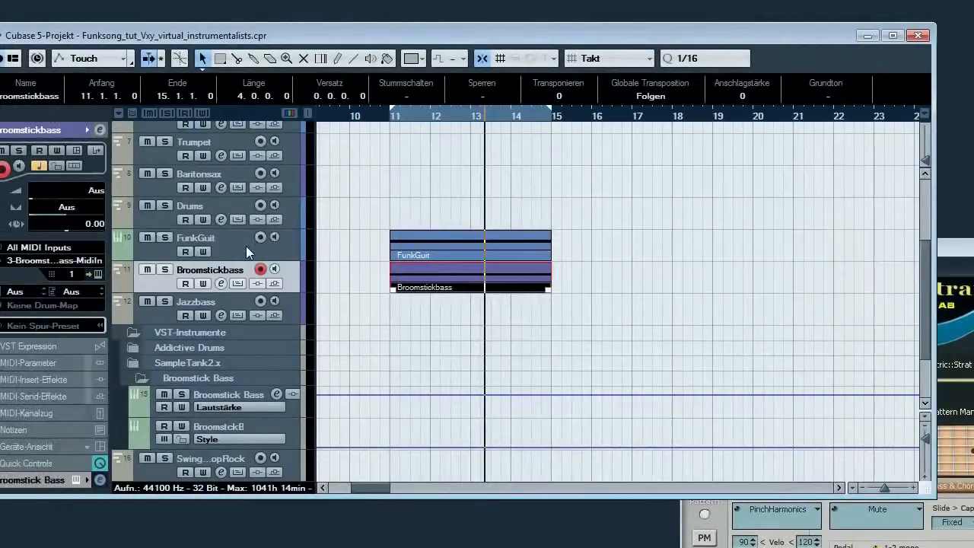
Step: Select the FunkGuit track, bring RealStrat to the front beside the track list and check the pattern in its Pattern Manager
{"action": "left_click", "coordinate": [217, 241]}
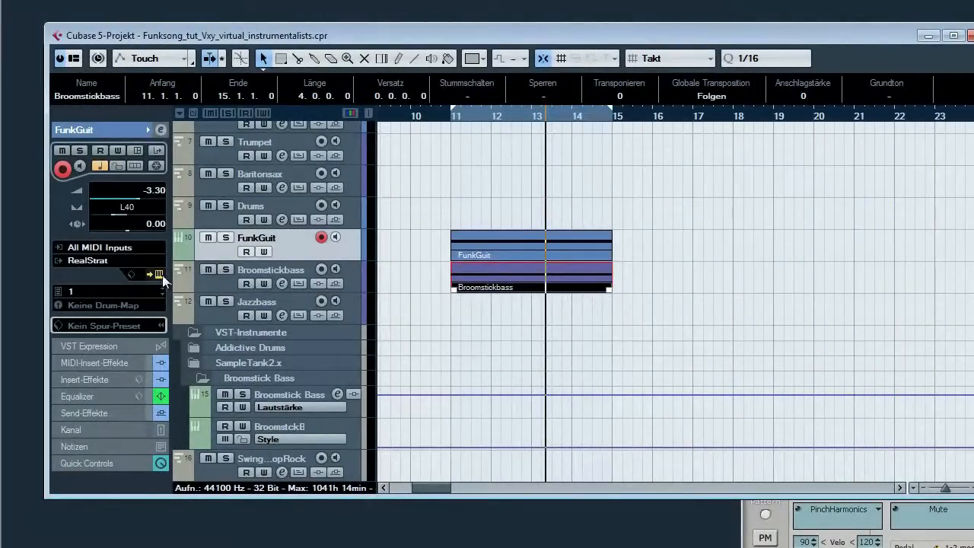
{"action": "left_click", "coordinate": [159, 274]}
{"action": "left_click", "coordinate": [158, 274]}
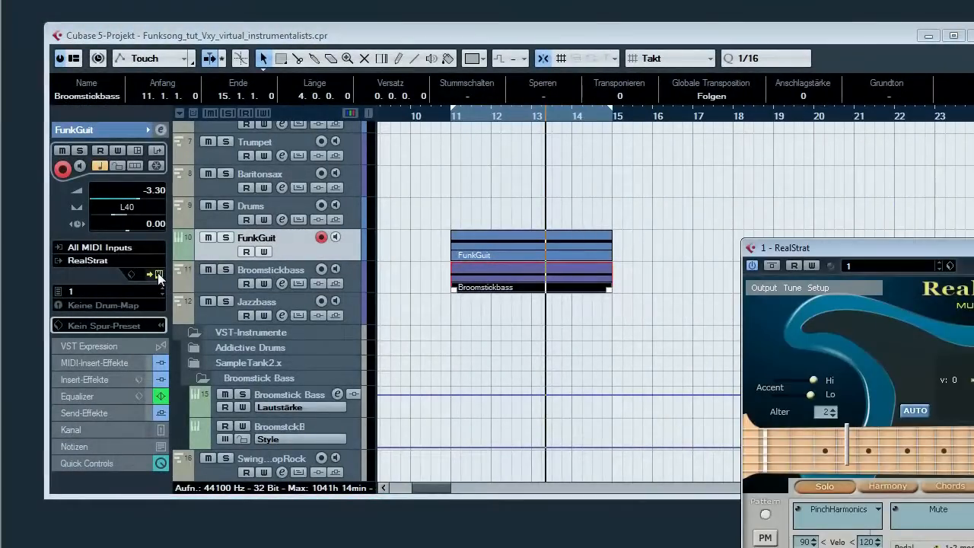
{"action": "left_click_drag", "start_coordinate": [902, 248], "coordinate": [654, 130]}
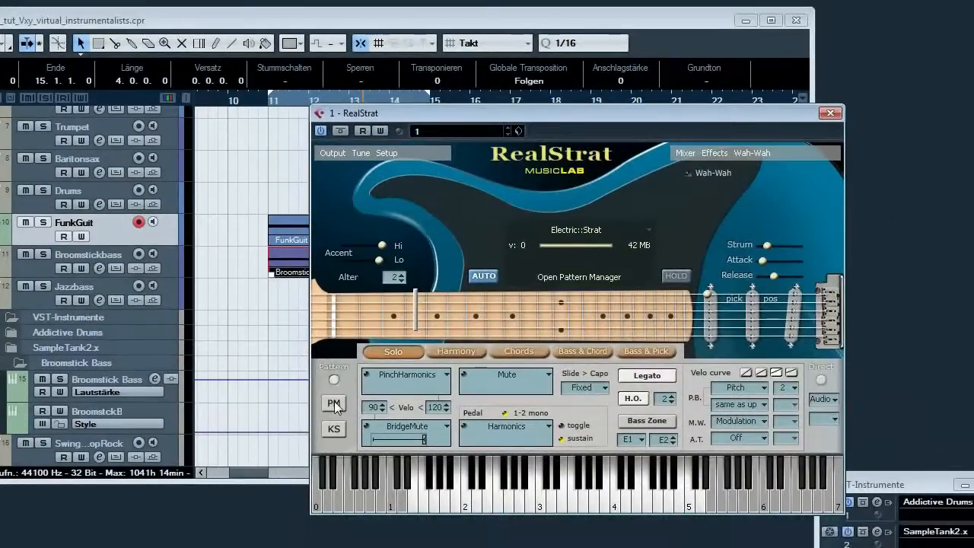
{"action": "left_click", "coordinate": [333, 433]}
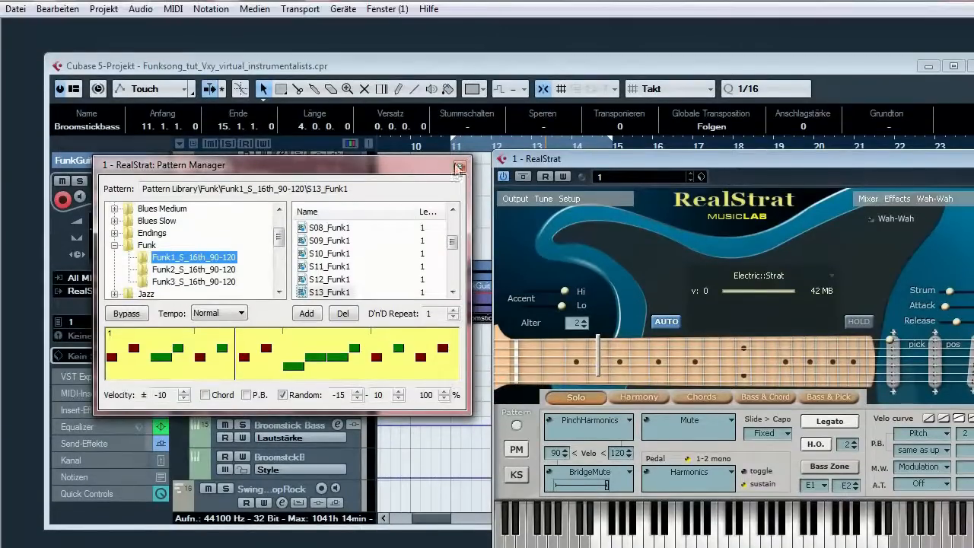
{"action": "left_click", "coordinate": [459, 167]}
Step: Start playback and audition the guitar patterns S14_Funk1, S17_Funk1 and S21_Funk1 from the Funk1_S_16th_90-120 folder in the Pattern Manager
{"action": "key", "text": "space"}
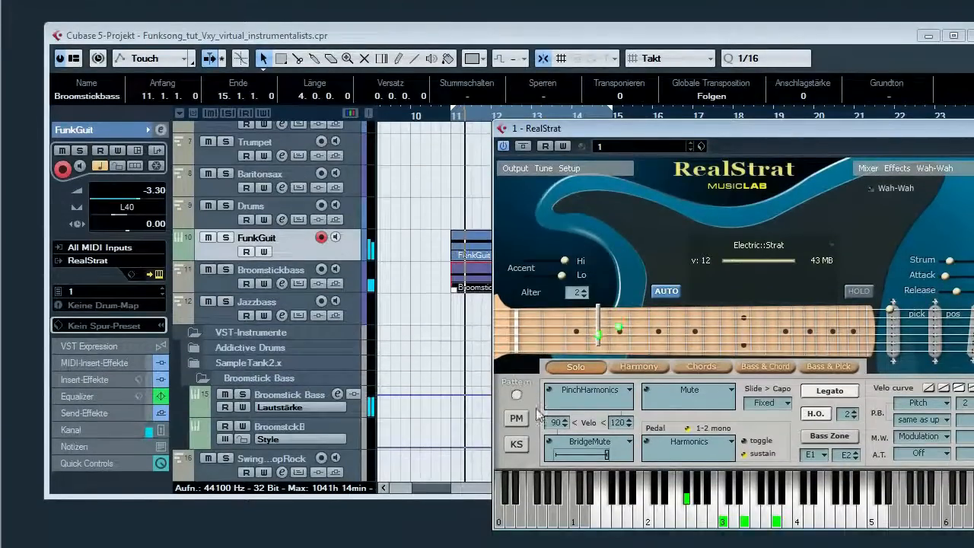
{"action": "left_click", "coordinate": [515, 418]}
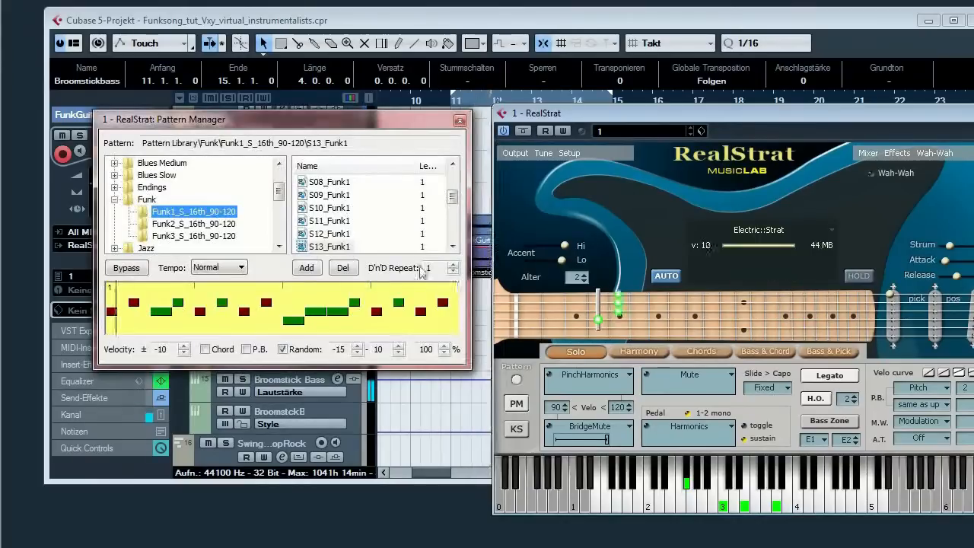
{"action": "left_click", "coordinate": [451, 247]}
{"action": "left_click", "coordinate": [452, 246]}
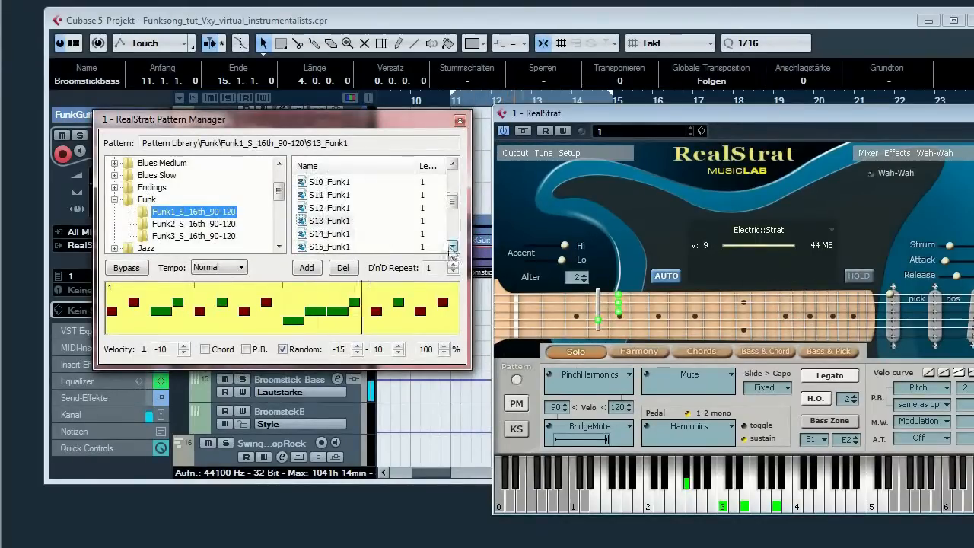
{"action": "left_click", "coordinate": [329, 233]}
{"action": "left_click", "coordinate": [452, 246]}
{"action": "left_click", "coordinate": [452, 246]}
{"action": "left_click", "coordinate": [452, 246]}
{"action": "left_click", "coordinate": [342, 236]}
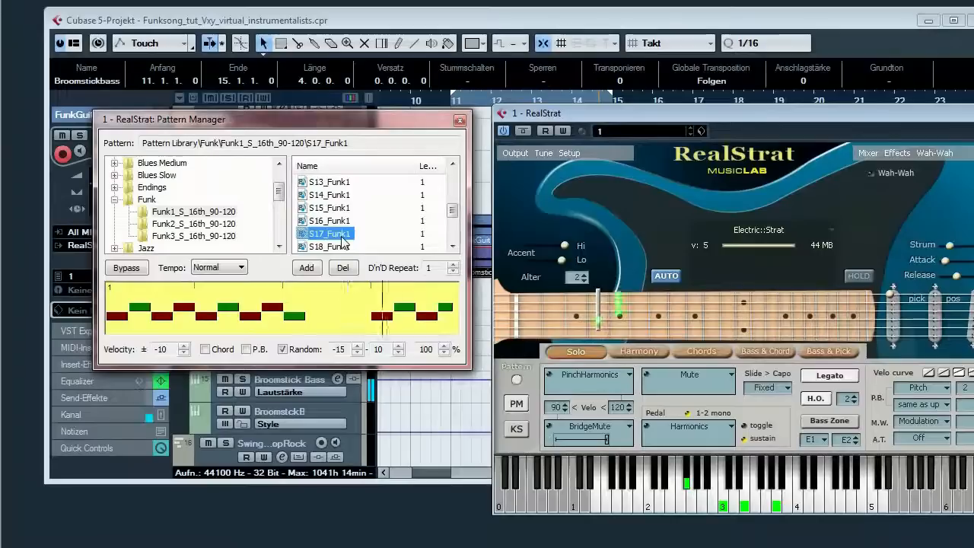
{"action": "left_click_drag", "start_coordinate": [452, 210], "coordinate": [455, 223]}
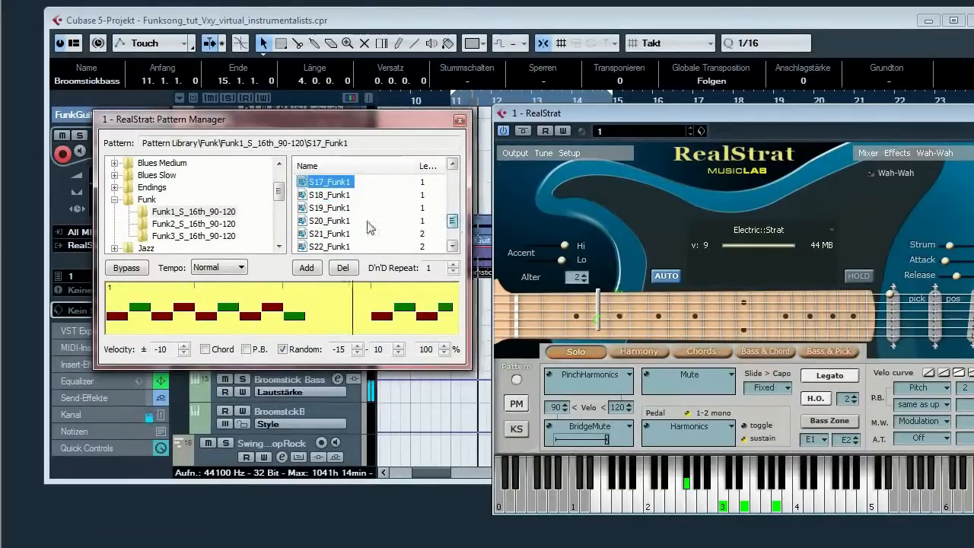
{"action": "left_click", "coordinate": [414, 235]}
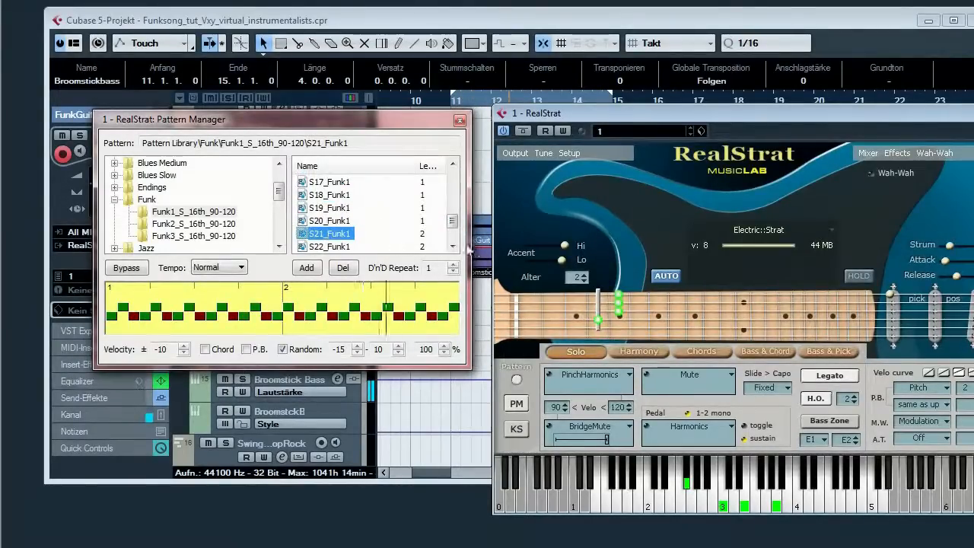
Step: Audition the four-bar guitar patterns S25_Funk1 and S26_Funk1 against the bass
{"action": "left_click", "coordinate": [452, 246]}
{"action": "left_click", "coordinate": [452, 247]}
{"action": "left_click", "coordinate": [451, 246]}
{"action": "left_click", "coordinate": [319, 248]}
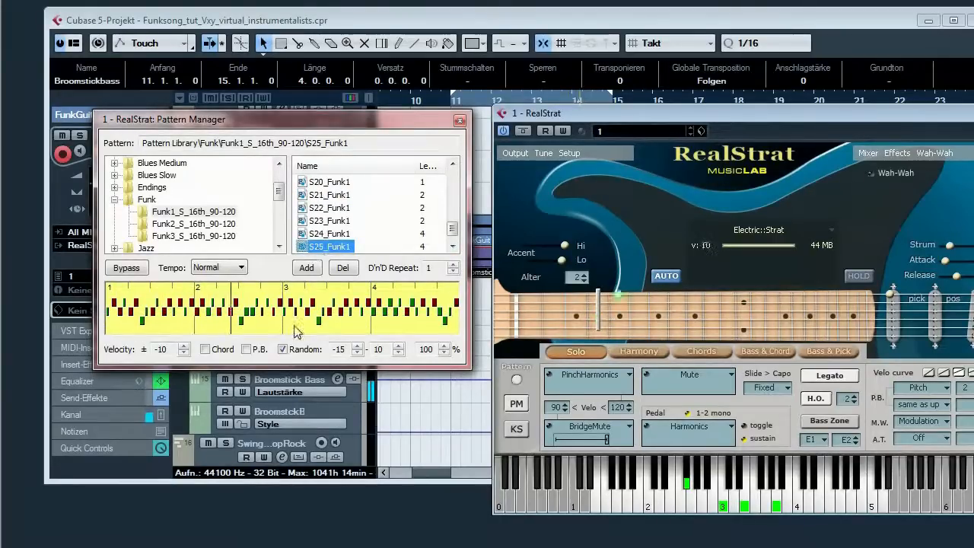
{"action": "left_click", "coordinate": [453, 247]}
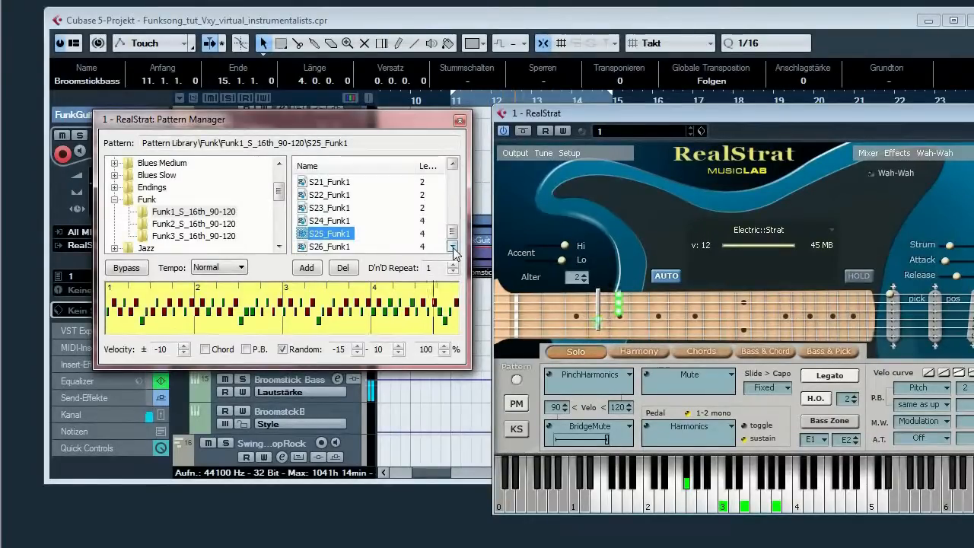
{"action": "left_click", "coordinate": [330, 246]}
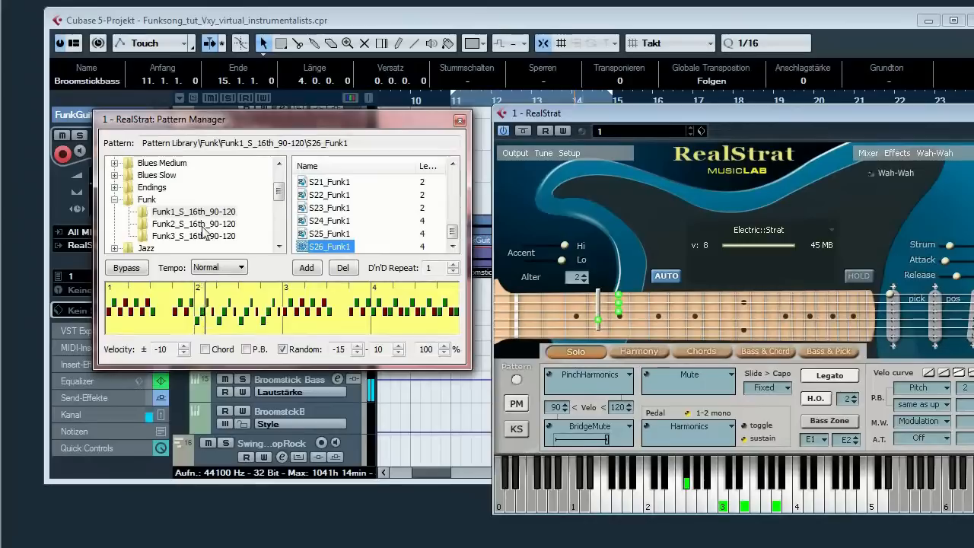
Step: Audition the patterns S04_Funk2, S06_Funk2, S08_Funk2 and S10_Funk2 from the Funk2_S_16th_90-120 folder
{"action": "left_click", "coordinate": [203, 225]}
{"action": "left_click", "coordinate": [337, 222]}
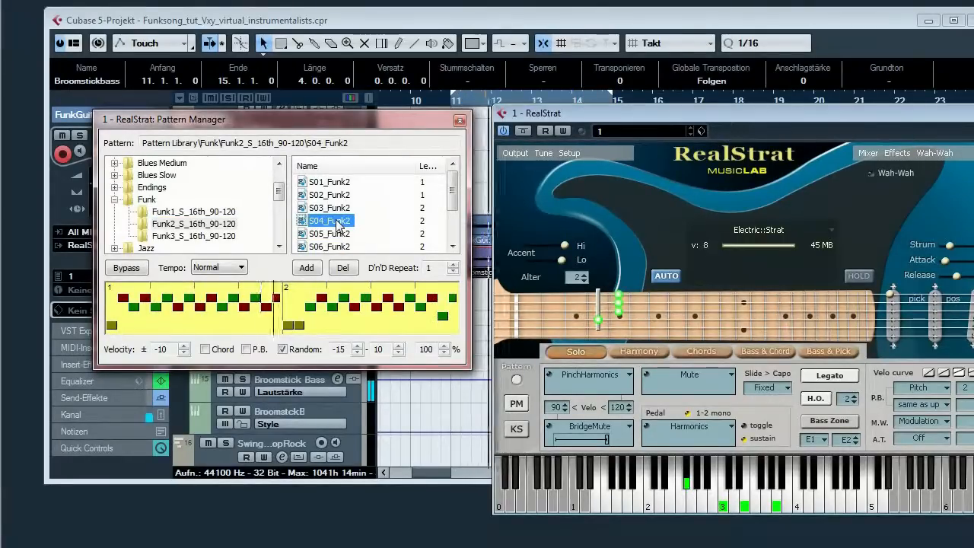
{"action": "left_click", "coordinate": [334, 246]}
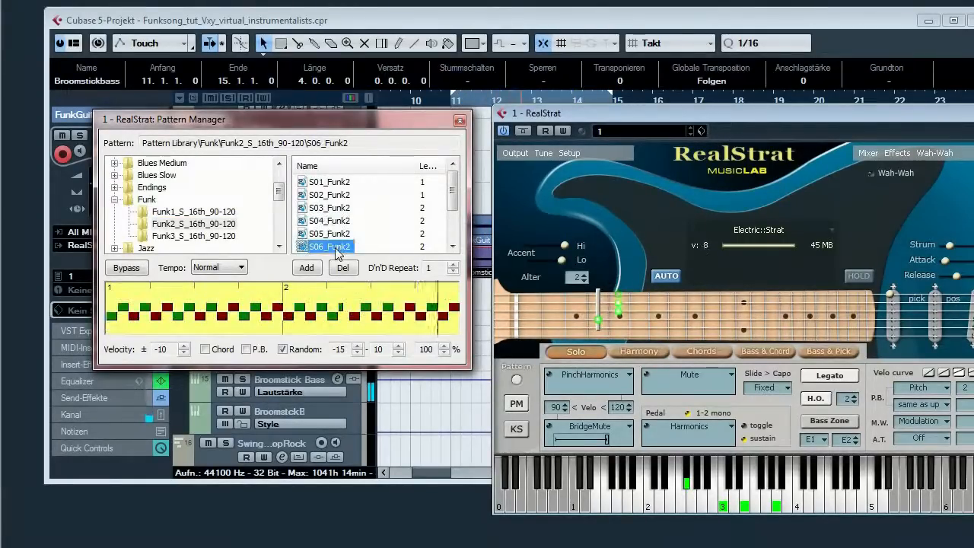
{"action": "scroll", "coordinate": [327, 228], "scroll_direction": "down", "scroll_amount": 2}
{"action": "left_click", "coordinate": [322, 222]}
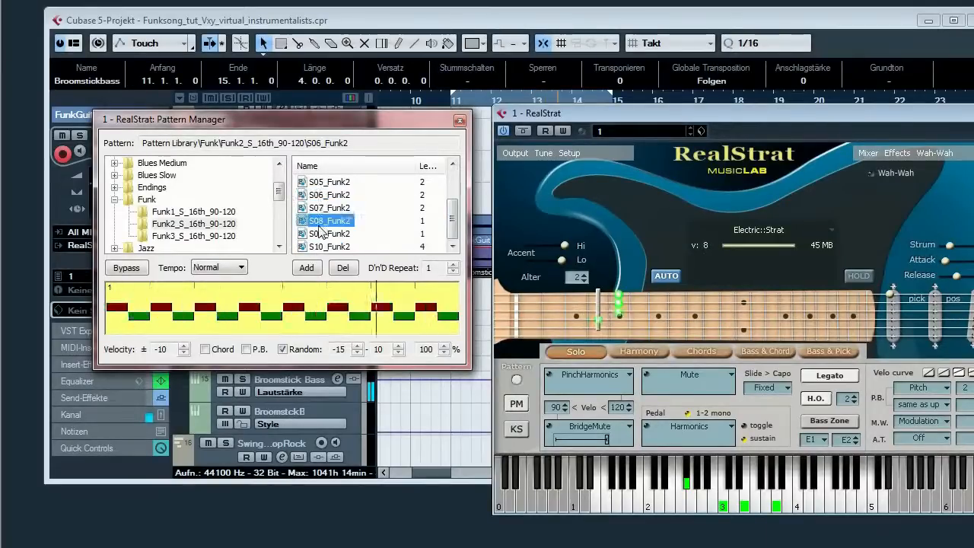
{"action": "left_click", "coordinate": [335, 247]}
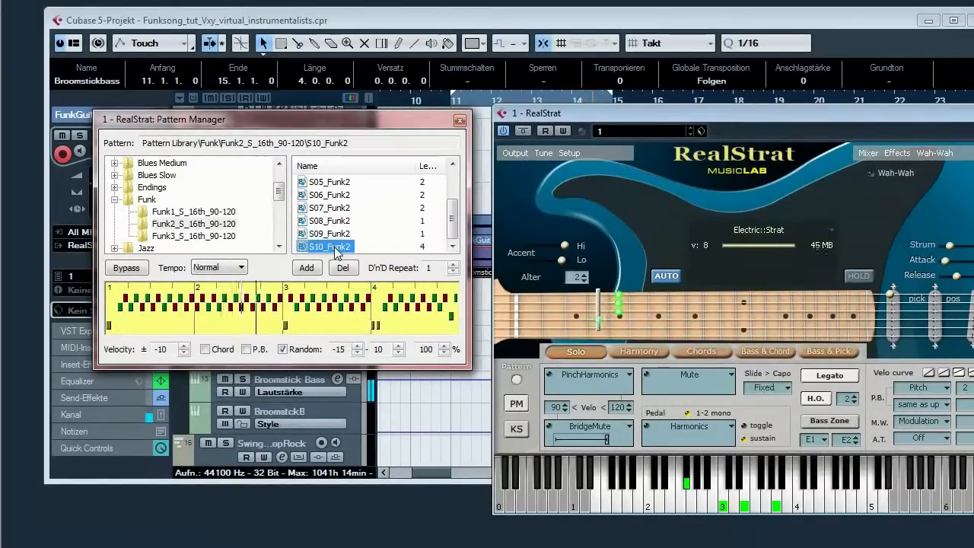
Step: Choose the pattern S13_Funk1 from the Funk1_S_16th_90-120 folder for the guitar
{"action": "left_click", "coordinate": [227, 212]}
{"action": "left_click", "coordinate": [452, 246]}
{"action": "left_click", "coordinate": [453, 245]}
{"action": "left_click", "coordinate": [452, 246]}
{"action": "left_click", "coordinate": [453, 246]}
{"action": "left_click", "coordinate": [452, 246]}
{"action": "left_click", "coordinate": [452, 245]}
{"action": "left_click", "coordinate": [452, 246]}
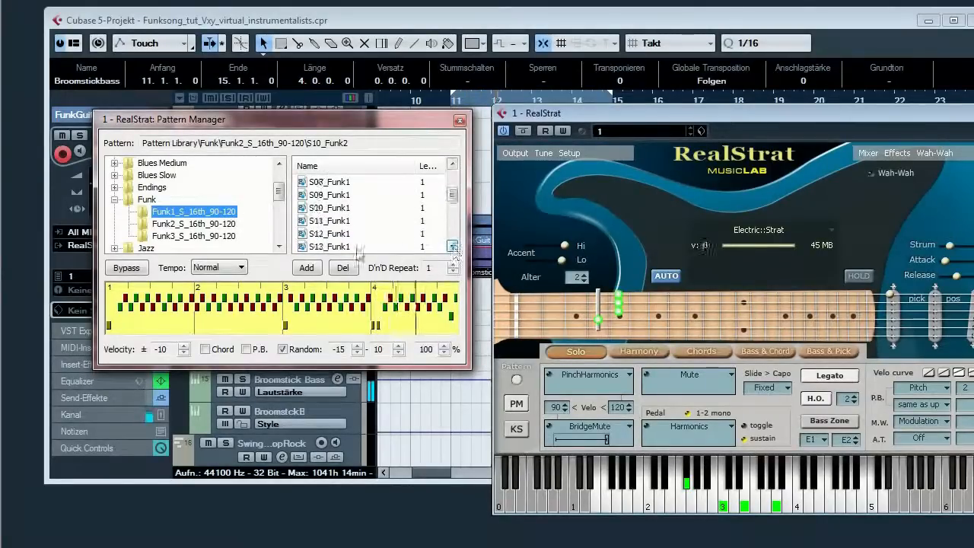
{"action": "left_click", "coordinate": [332, 248]}
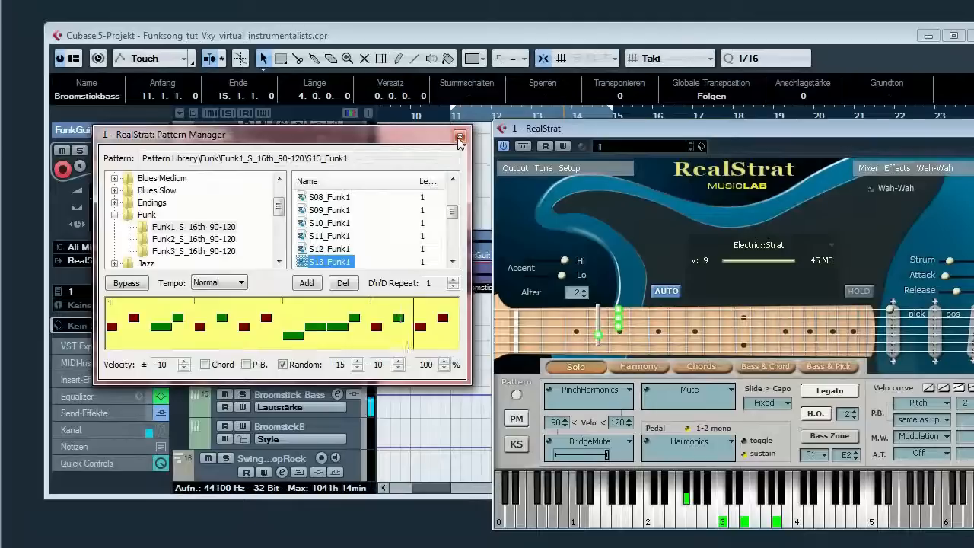
Step: Close the Pattern Manager and move the RealStrat window clear of the FunkGuit and Broomstickbass parts
{"action": "left_click", "coordinate": [459, 121]}
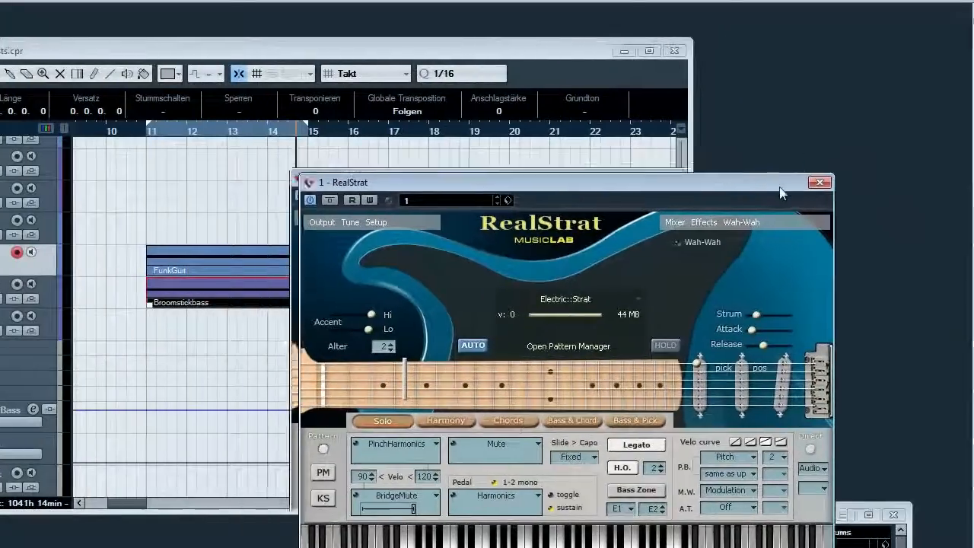
{"action": "left_click_drag", "start_coordinate": [780, 188], "coordinate": [943, 248]}
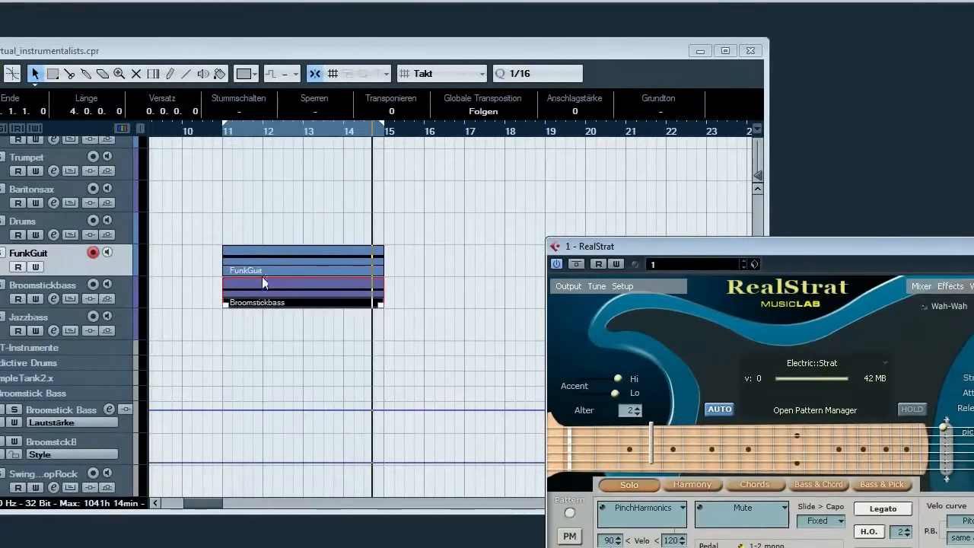
{"action": "left_click_drag", "start_coordinate": [631, 246], "coordinate": [670, 148]}
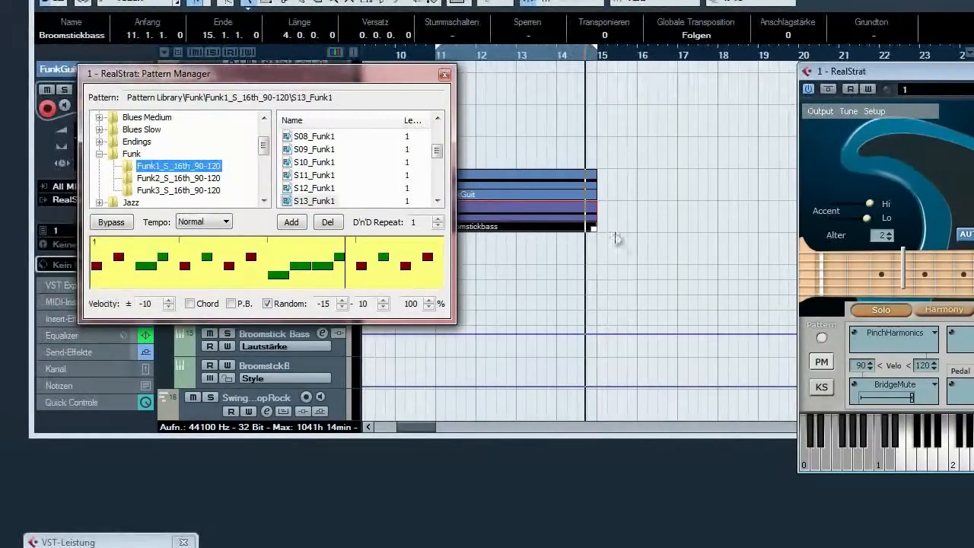
Step: Place the S13_Funk1 pattern as a one-bar MIDI part at bar 16 of the FunkGuit track and close the Pattern Manager
{"action": "left_click_drag", "start_coordinate": [616, 238], "coordinate": [654, 190]}
{"action": "left_click", "coordinate": [656, 192]}
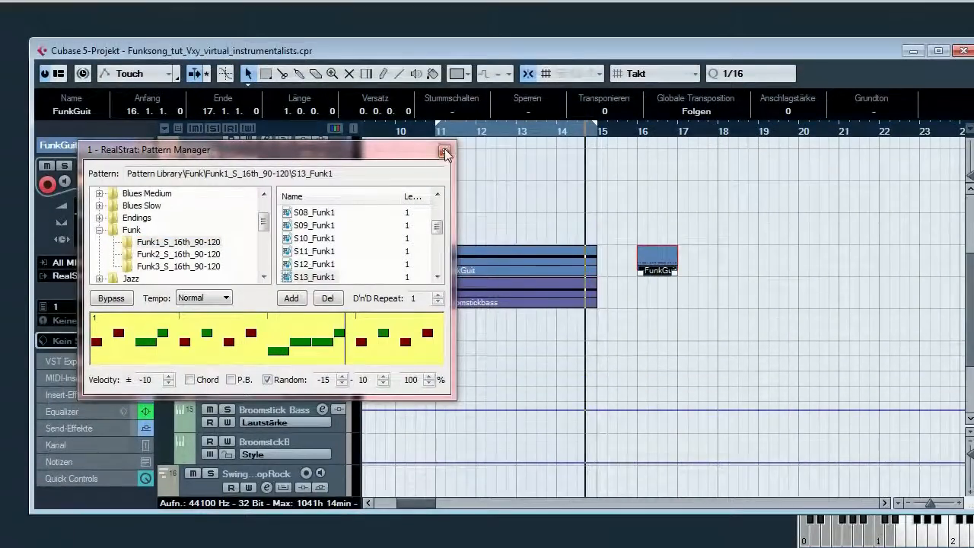
{"action": "left_click", "coordinate": [444, 74]}
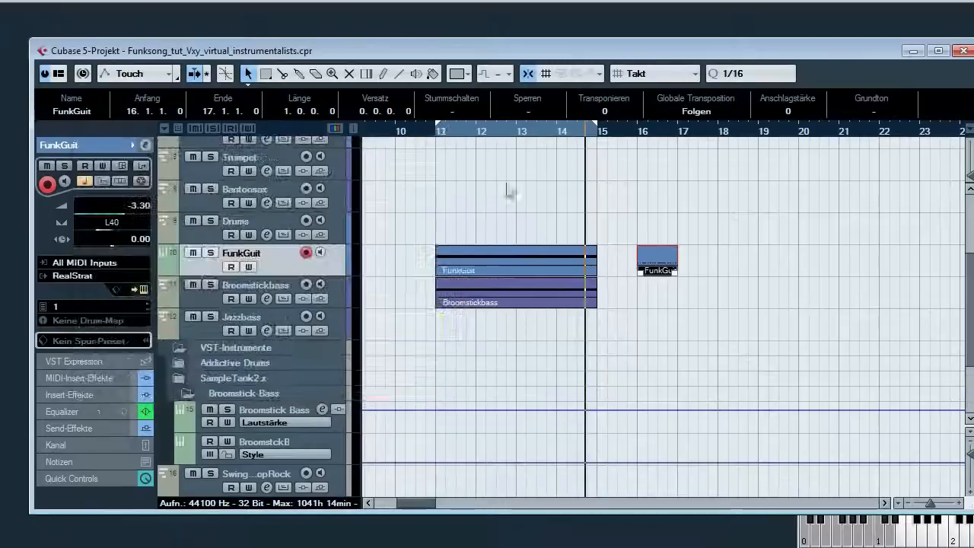
Step: View the notes of the one-bar FunkGuit part at bar 16 in the Key Editor and delete the part
{"action": "double_click", "coordinate": [653, 261]}
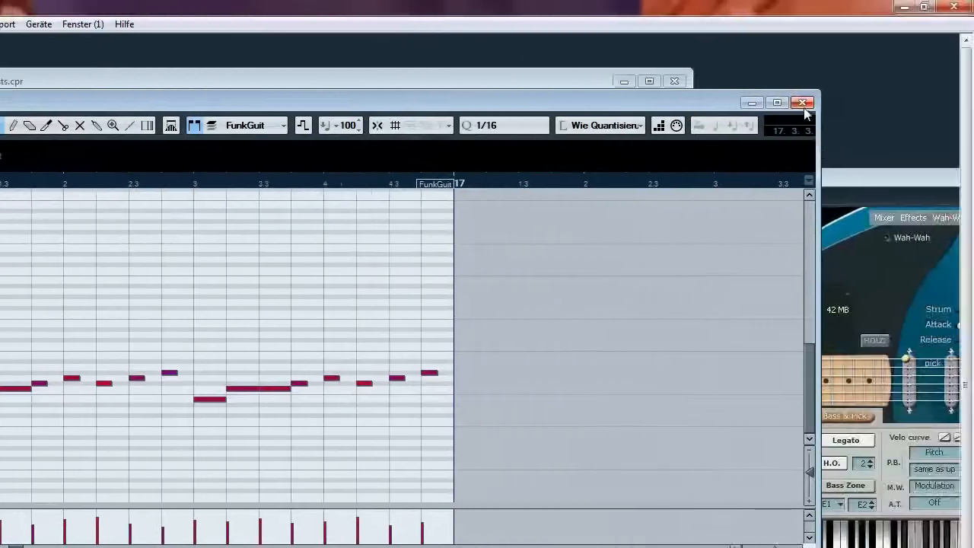
{"action": "left_click", "coordinate": [803, 100]}
{"action": "left_click_drag", "start_coordinate": [457, 340], "coordinate": [342, 275]}
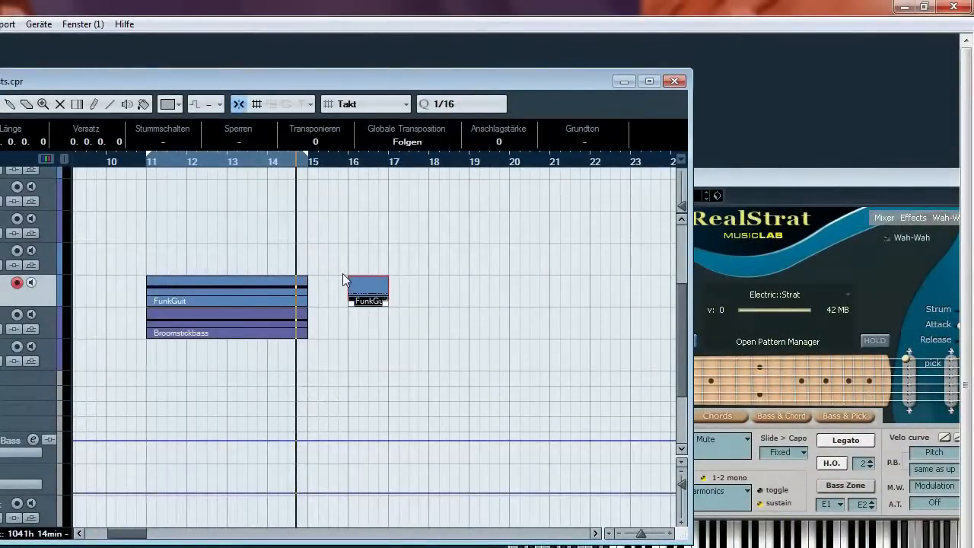
{"action": "key", "text": "Delete"}
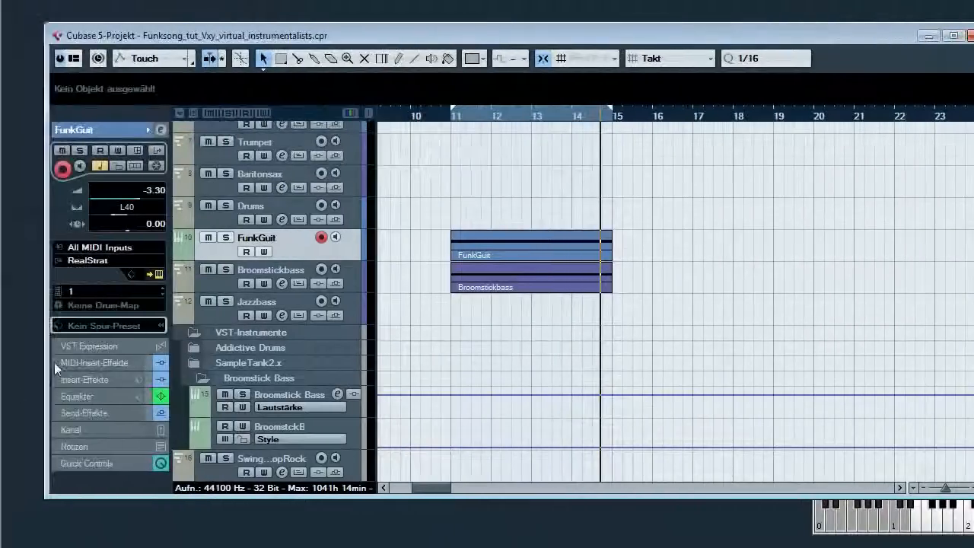
Step: Add one MIDI track directly below the Broomstickbass track and name it Bass Track
{"action": "left_click", "coordinate": [355, 270]}
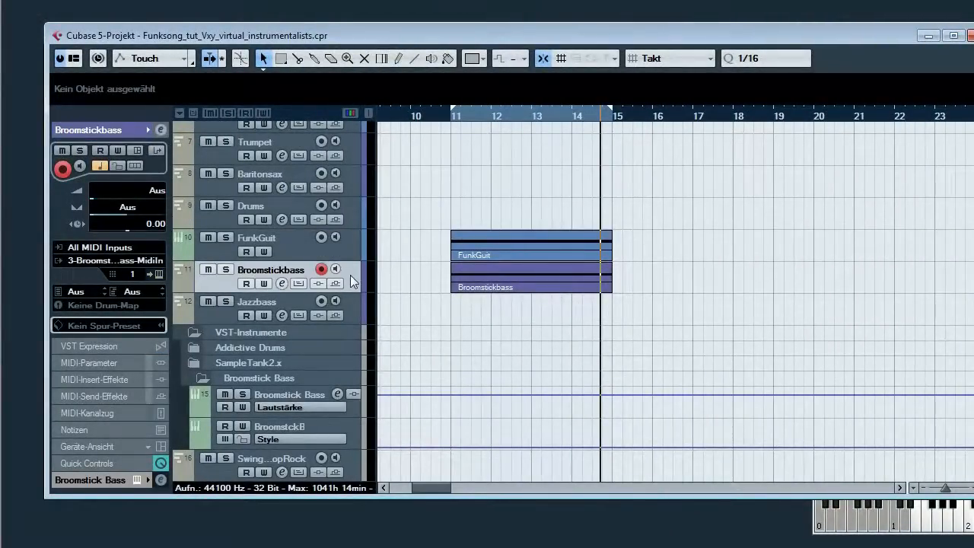
{"action": "right_click", "coordinate": [350, 275]}
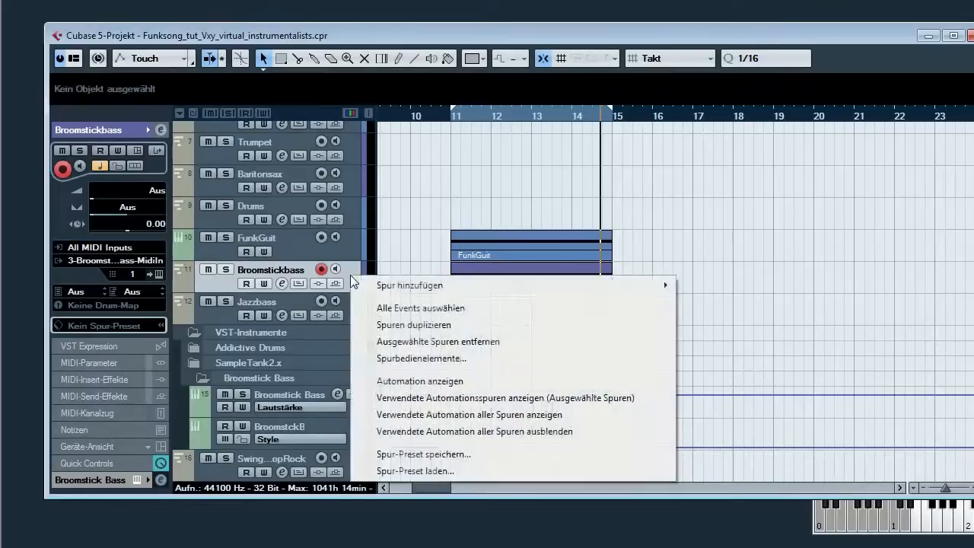
{"action": "mouse_move", "coordinate": [373, 289]}
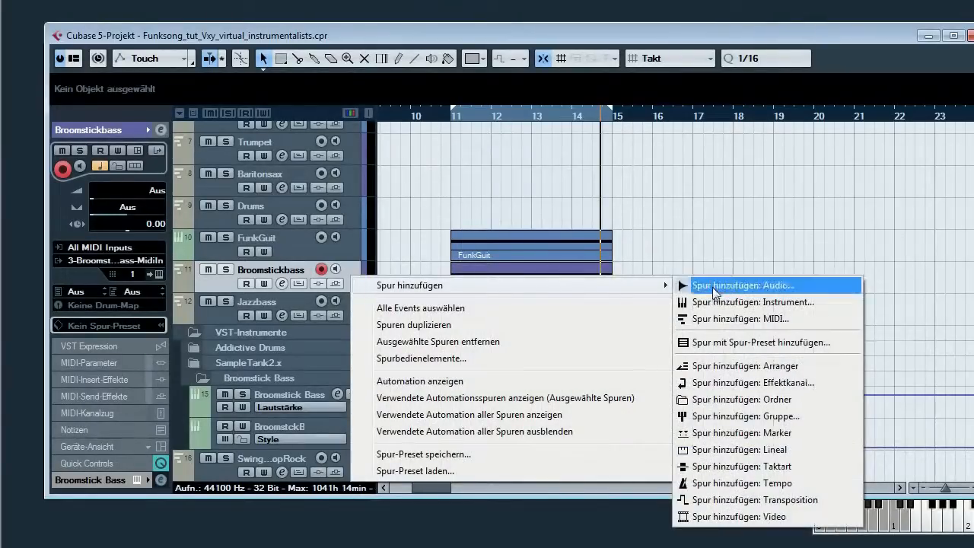
{"action": "left_click", "coordinate": [711, 320]}
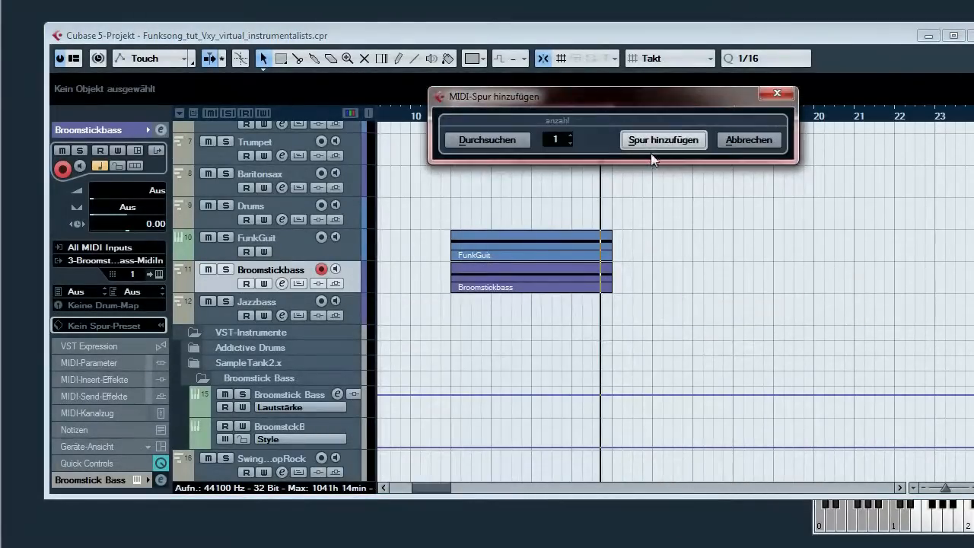
{"action": "left_click", "coordinate": [652, 146]}
{"action": "double_click", "coordinate": [276, 302]}
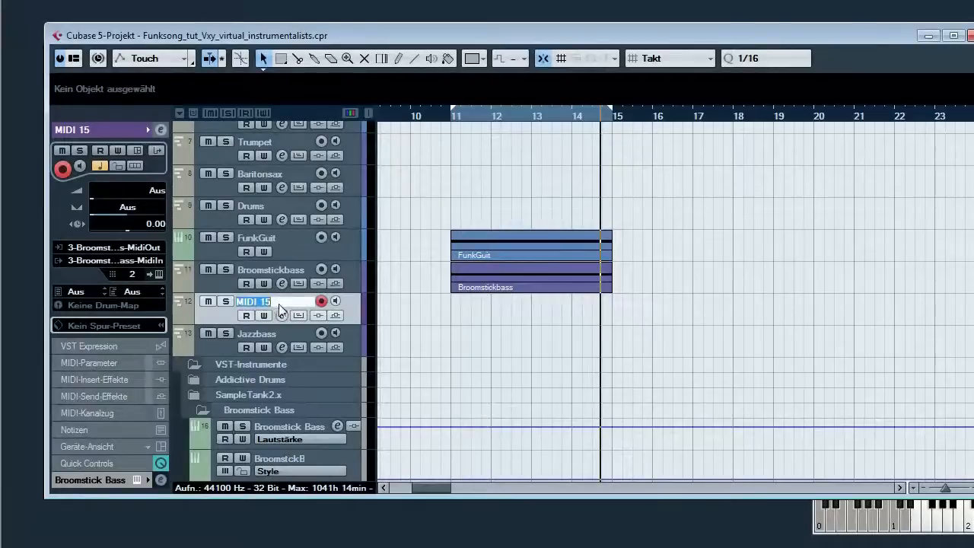
{"action": "type", "text": "Bass Track"}
{"action": "key", "text": "Return"}
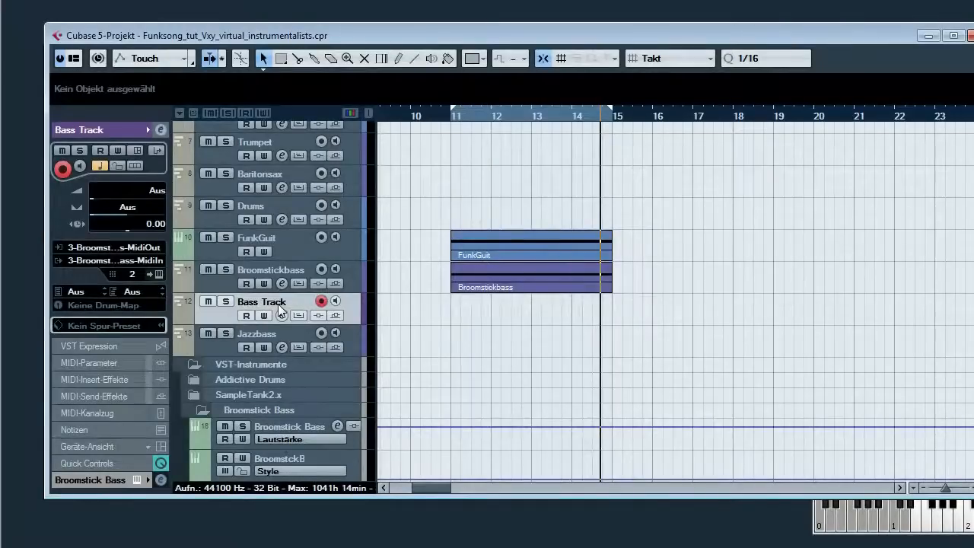
Step: Route the Bass Track's input from 3 - Broomstick Bass - Midi Out and set its output to Nicht verbunden
{"action": "left_click", "coordinate": [105, 250]}
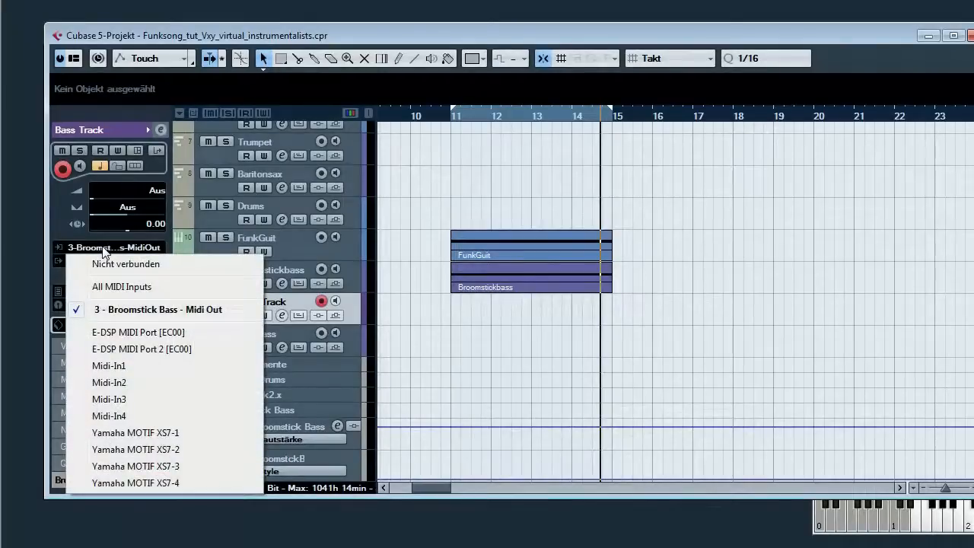
{"action": "left_click", "coordinate": [113, 311]}
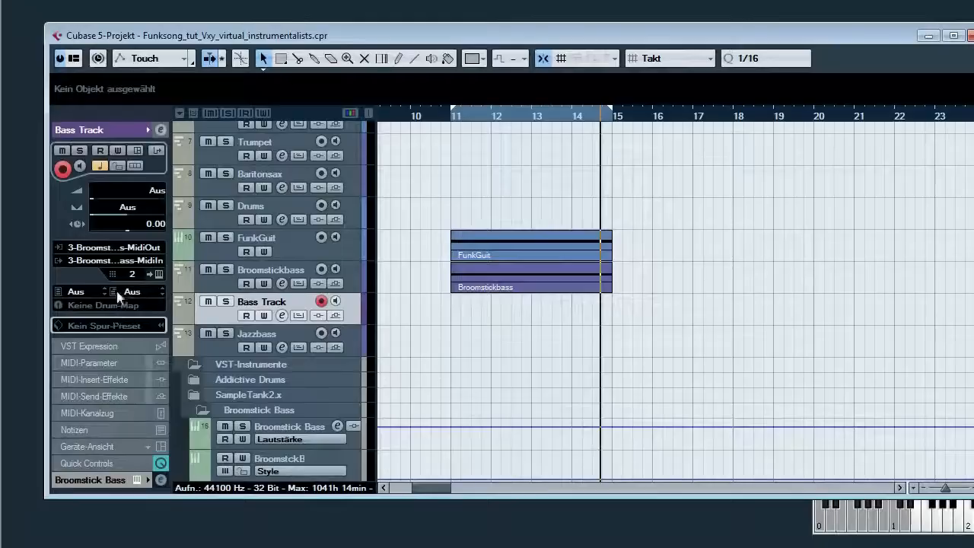
{"action": "left_click", "coordinate": [137, 261]}
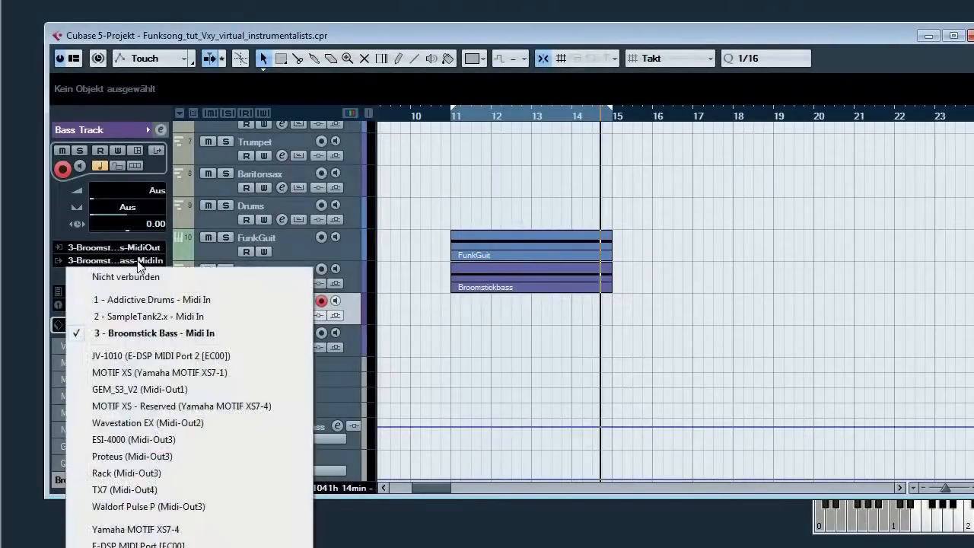
{"action": "left_click", "coordinate": [131, 278]}
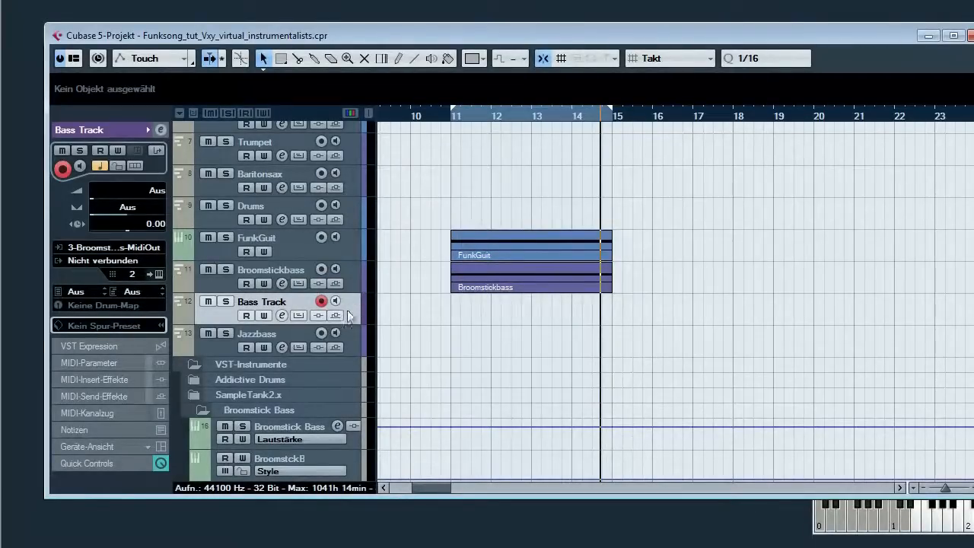
Step: Record-enable the Bass Track, disarm the Broomstickbass track and return the playhead to bar 11
{"action": "left_click", "coordinate": [353, 281]}
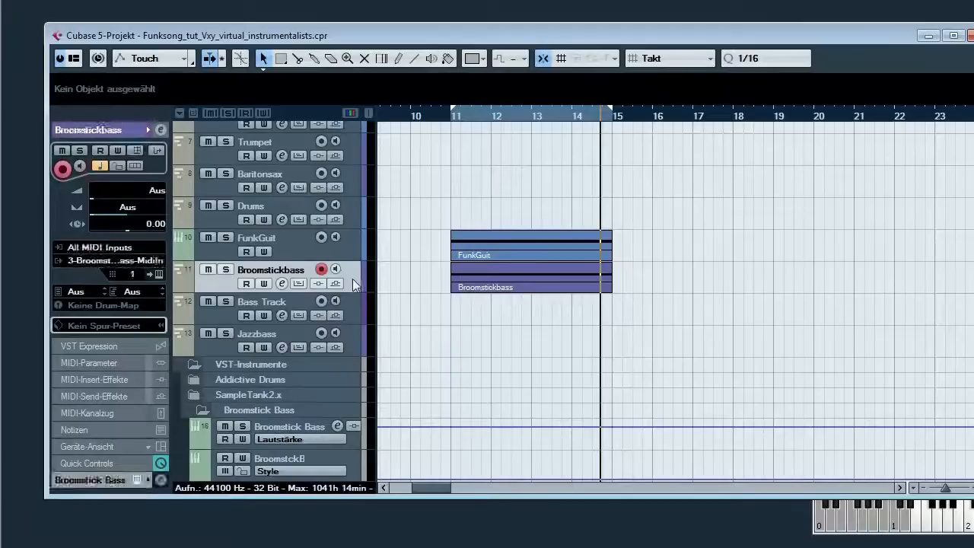
{"action": "left_click", "coordinate": [321, 301]}
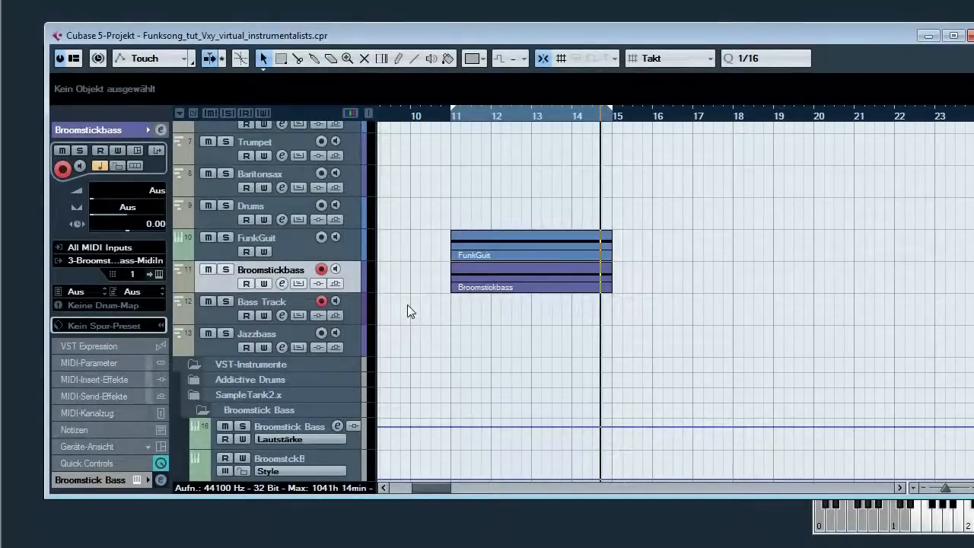
{"action": "key", "text": "KP_1"}
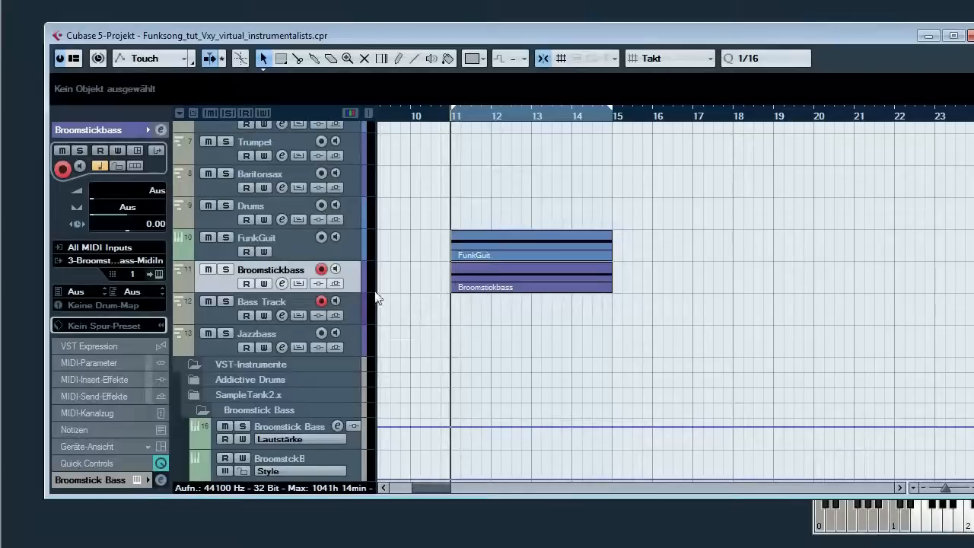
{"action": "left_click", "coordinate": [321, 269]}
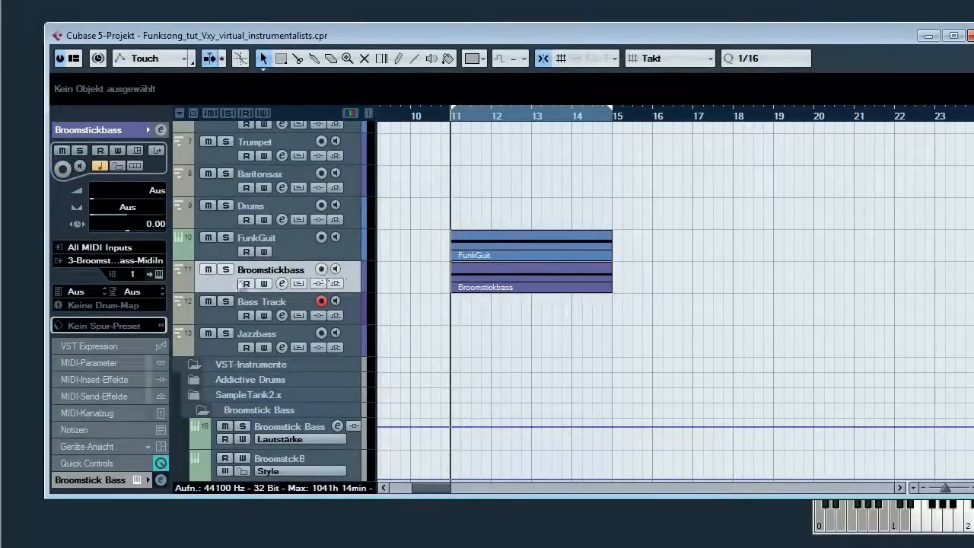
Step: Check the MIDI Output setting on the Broomstick Bass edit page, return to its main page and move the window clear of the parts
{"action": "left_click", "coordinate": [158, 273]}
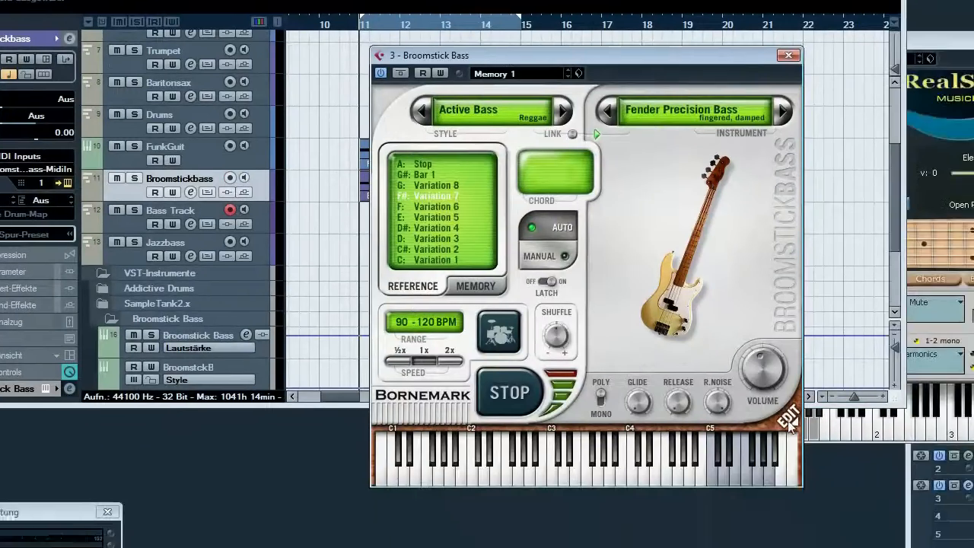
{"action": "left_click", "coordinate": [881, 513]}
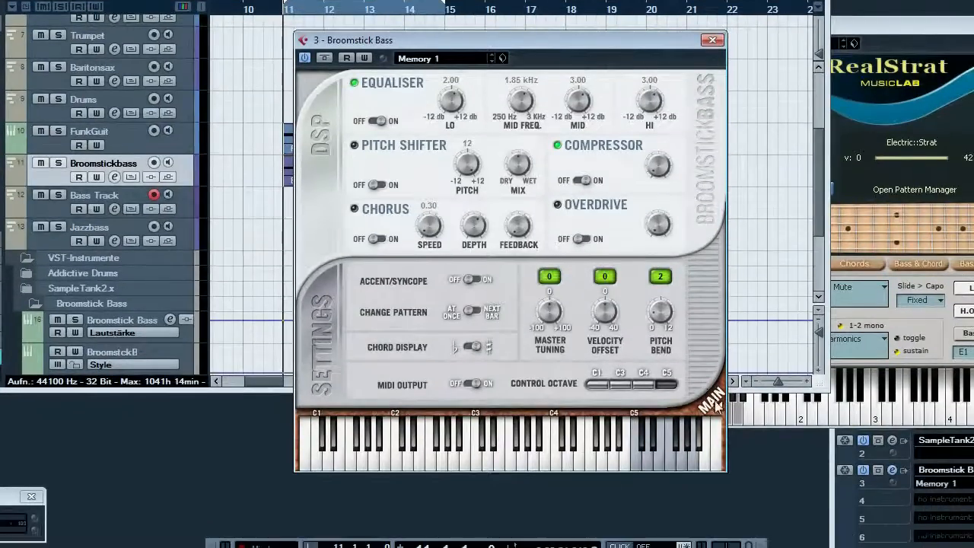
{"action": "left_click", "coordinate": [715, 406]}
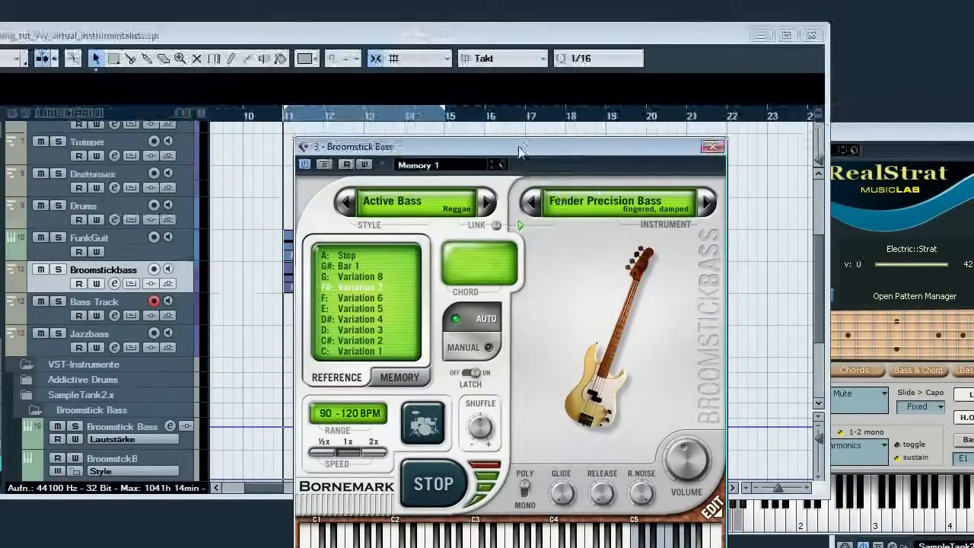
{"action": "left_click_drag", "start_coordinate": [531, 40], "coordinate": [752, 48]}
{"action": "left_click_drag", "start_coordinate": [735, 156], "coordinate": [786, 158]}
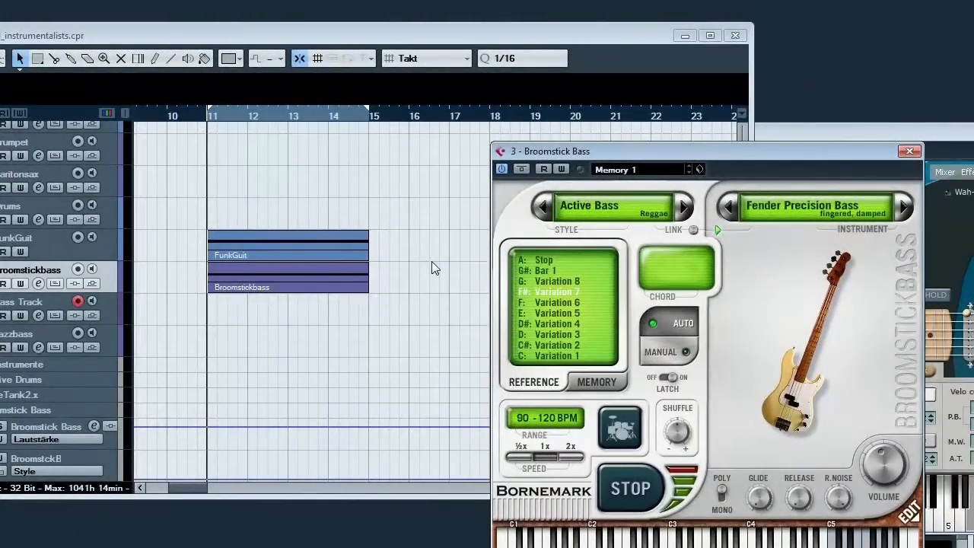
Step: Set the Broomstickbass track's input to 3 - Broomstick Bass - Midi Out and test playback from bar 11
{"action": "key", "text": "space"}
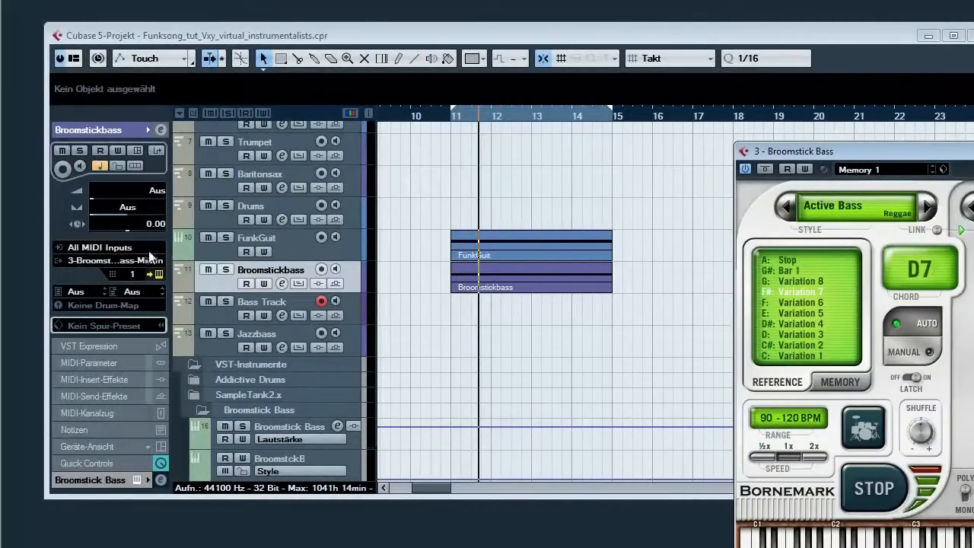
{"action": "left_click", "coordinate": [150, 255]}
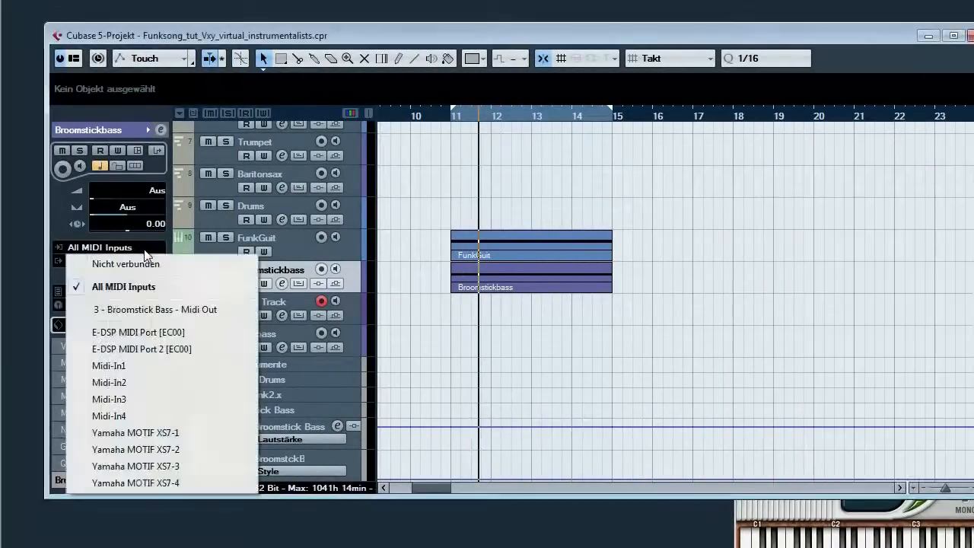
{"action": "left_click", "coordinate": [150, 308]}
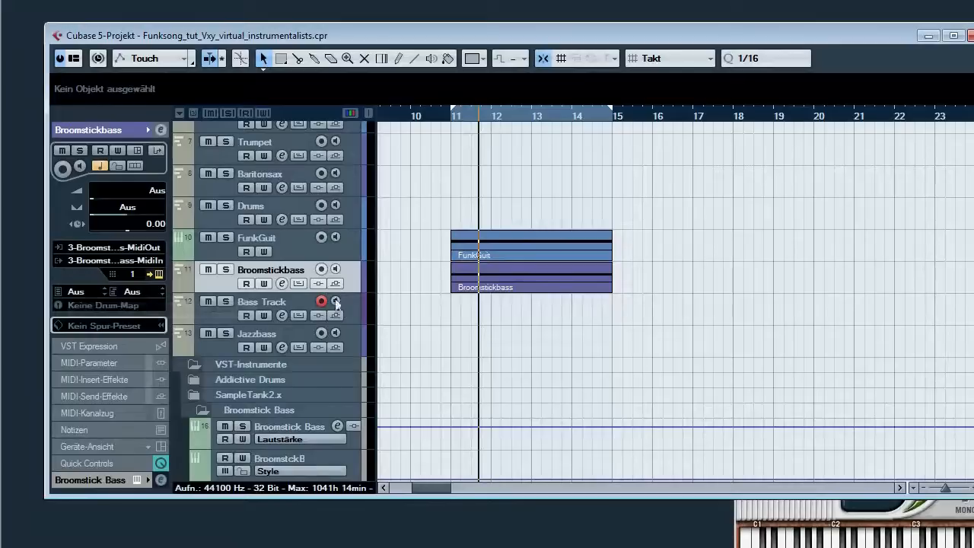
{"action": "key", "text": "KP_1"}
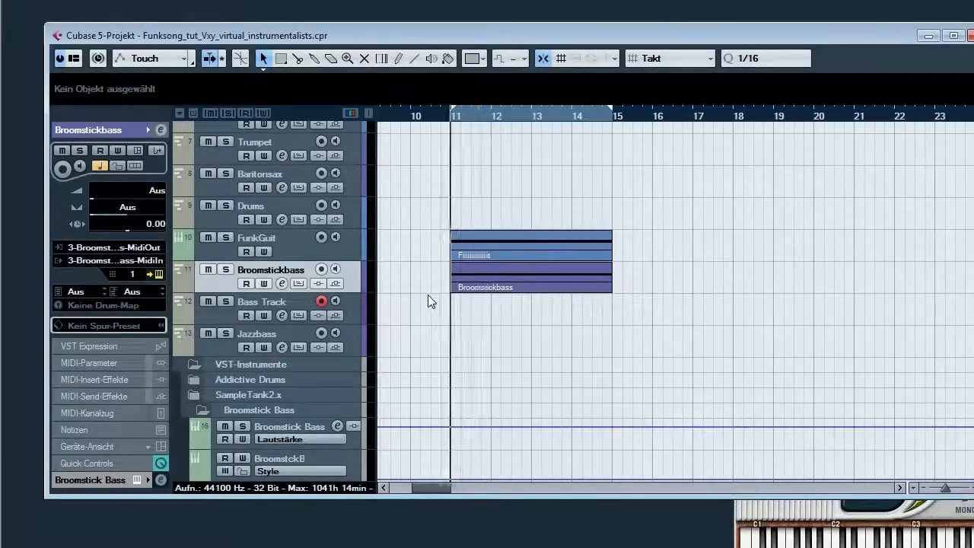
{"action": "key", "text": "space"}
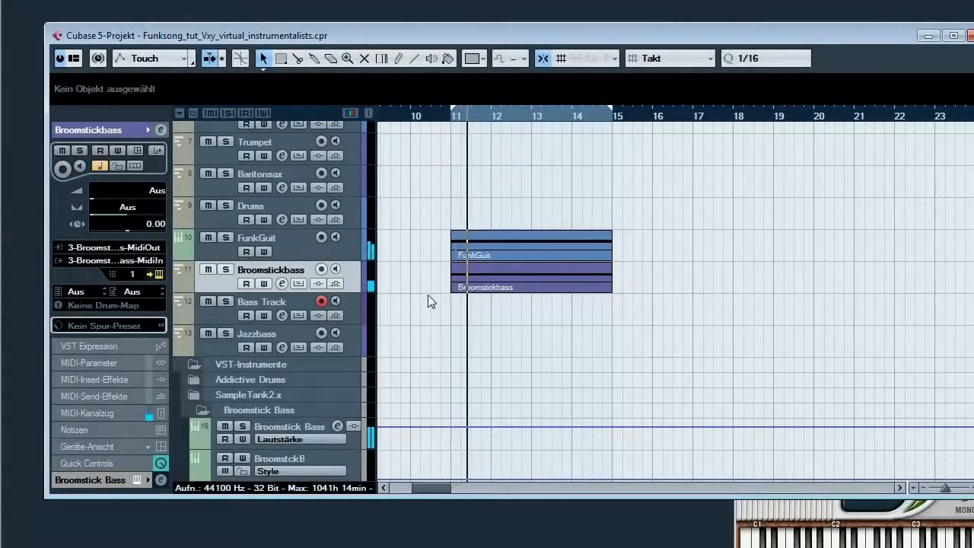
{"action": "key", "text": "space"}
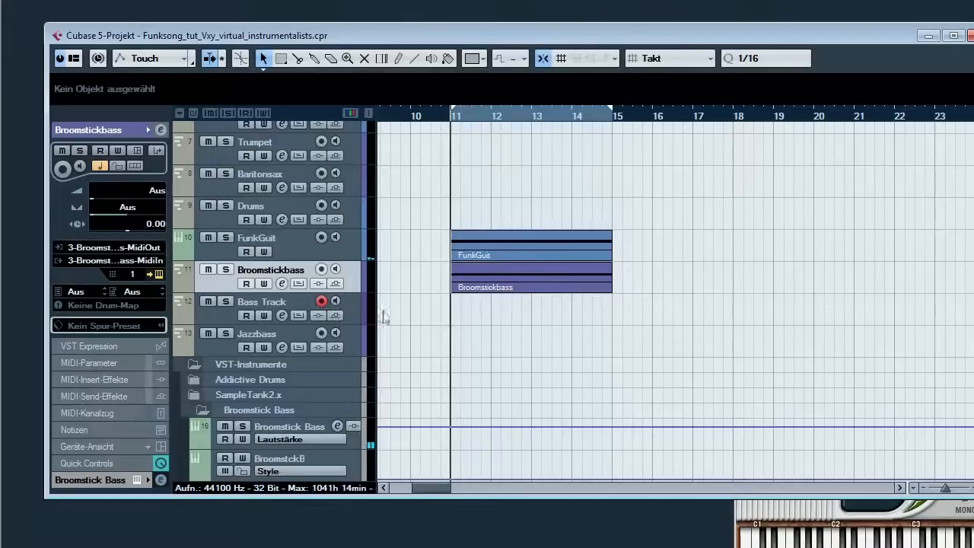
Step: Record the Broomstick Bass MIDI output onto the Bass Track from bar 11 to about bar 16
{"action": "left_click", "coordinate": [358, 317]}
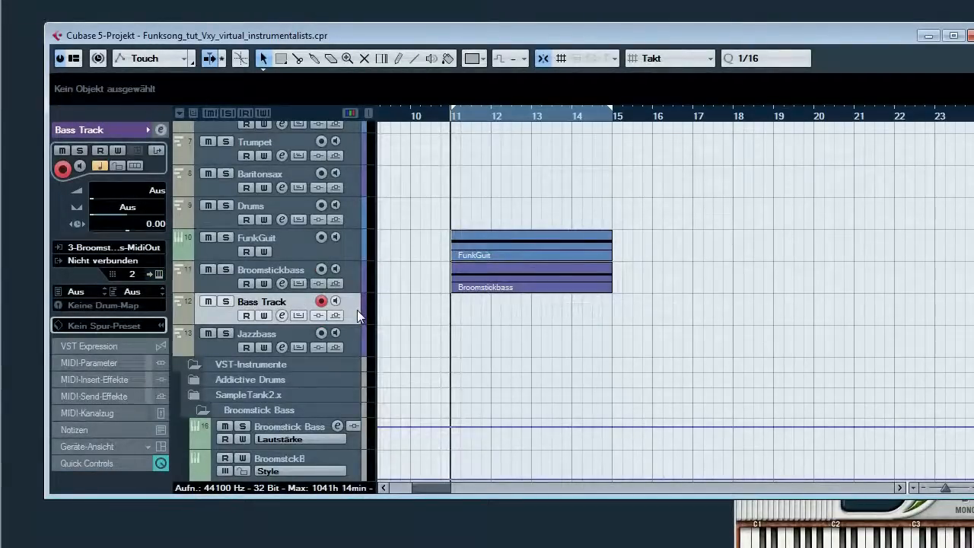
{"action": "key", "text": "KP_Multiply"}
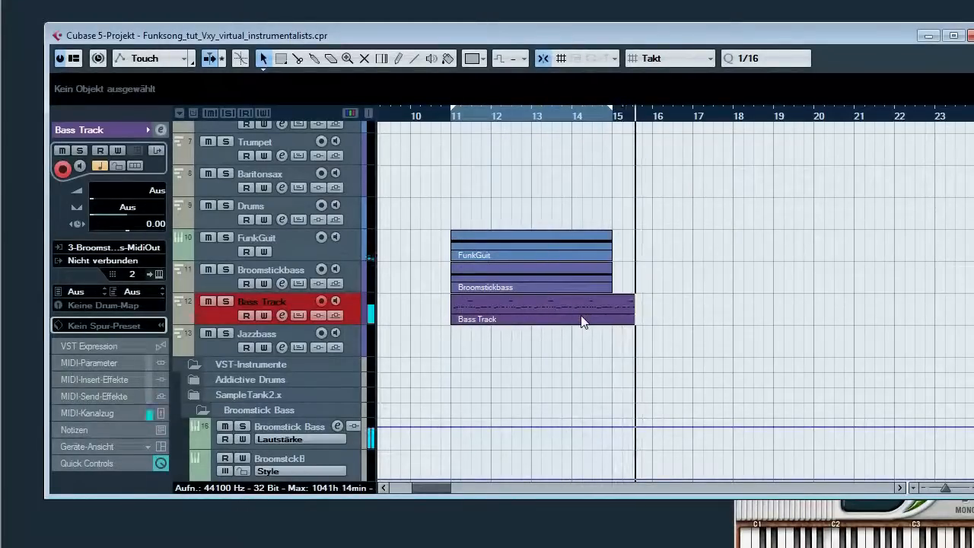
{"action": "key", "text": "space"}
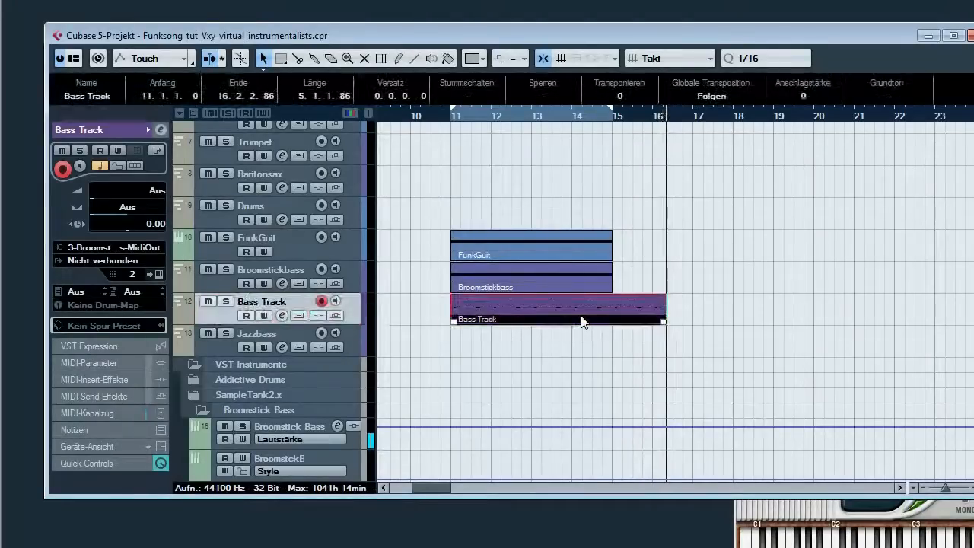
Step: Examine the recorded bass notes of the Bass Track part in the Key Editor and close the editor
{"action": "double_click", "coordinate": [551, 319]}
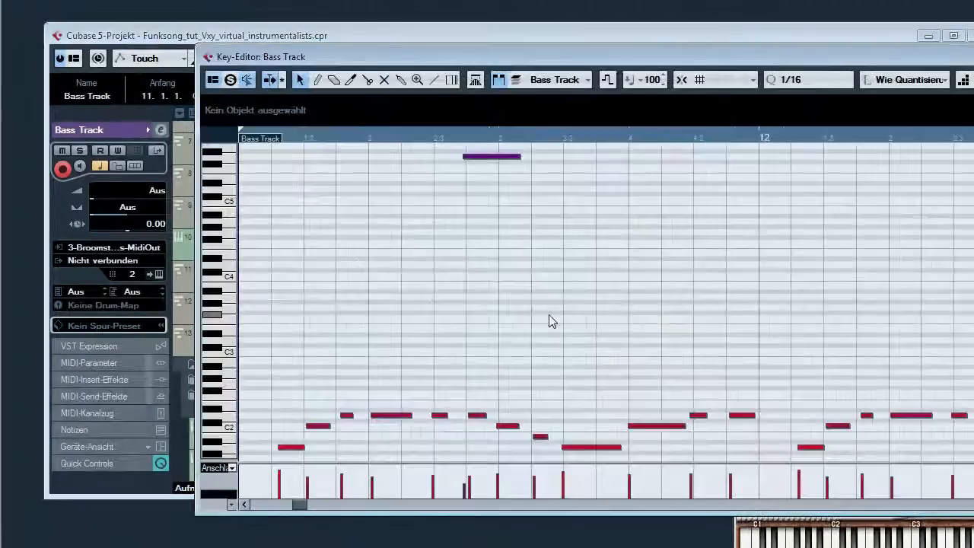
{"action": "left_click_drag", "start_coordinate": [852, 239], "coordinate": [850, 274]}
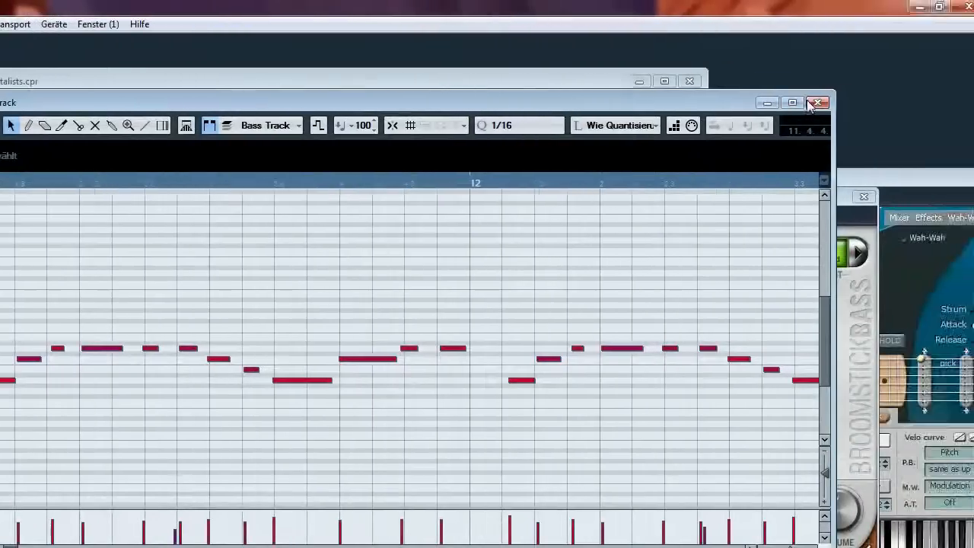
{"action": "left_click", "coordinate": [954, 87]}
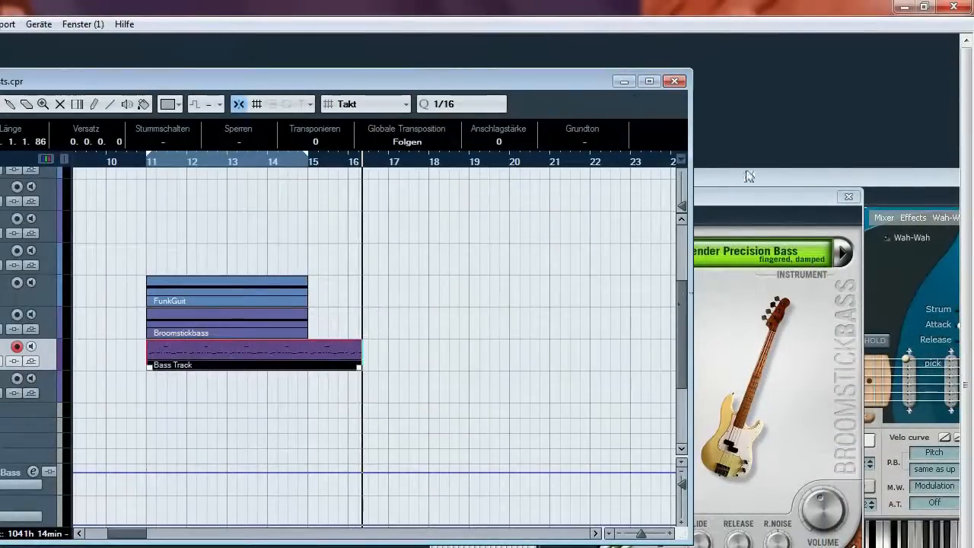
Step: Close the Broomstick Bass window and open the Drums track's Addictive Drums instrument
{"action": "left_click", "coordinate": [848, 197]}
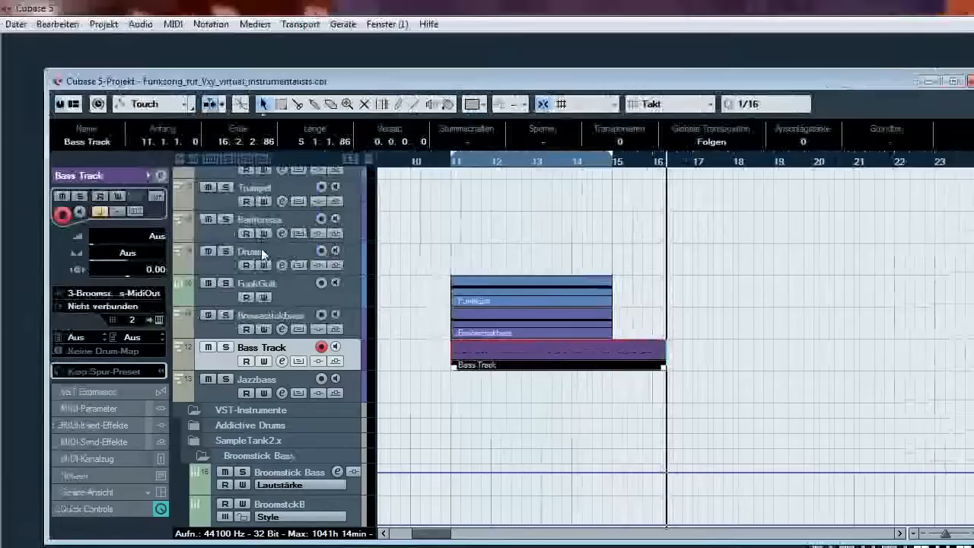
{"action": "left_click", "coordinate": [262, 249]}
{"action": "left_click", "coordinate": [159, 318]}
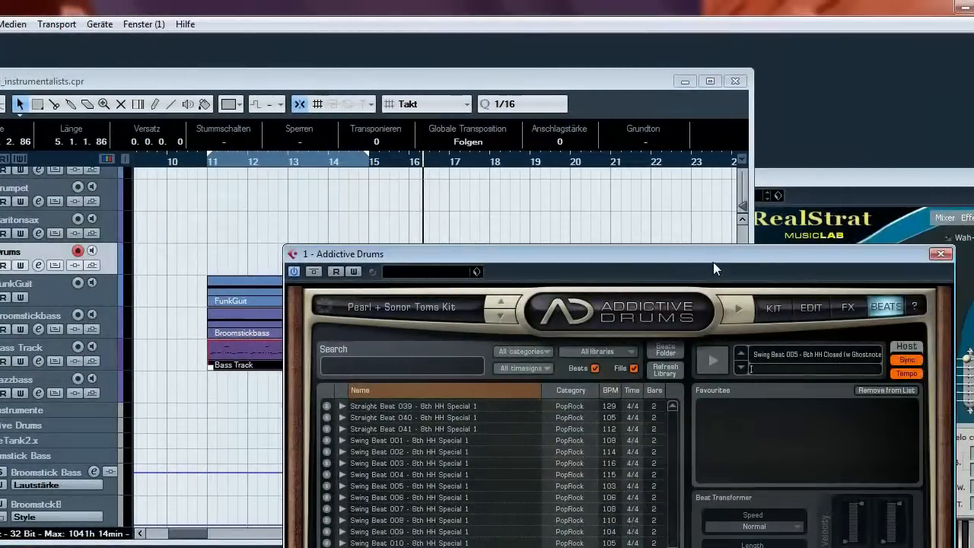
{"action": "left_click_drag", "start_coordinate": [713, 264], "coordinate": [615, 181]}
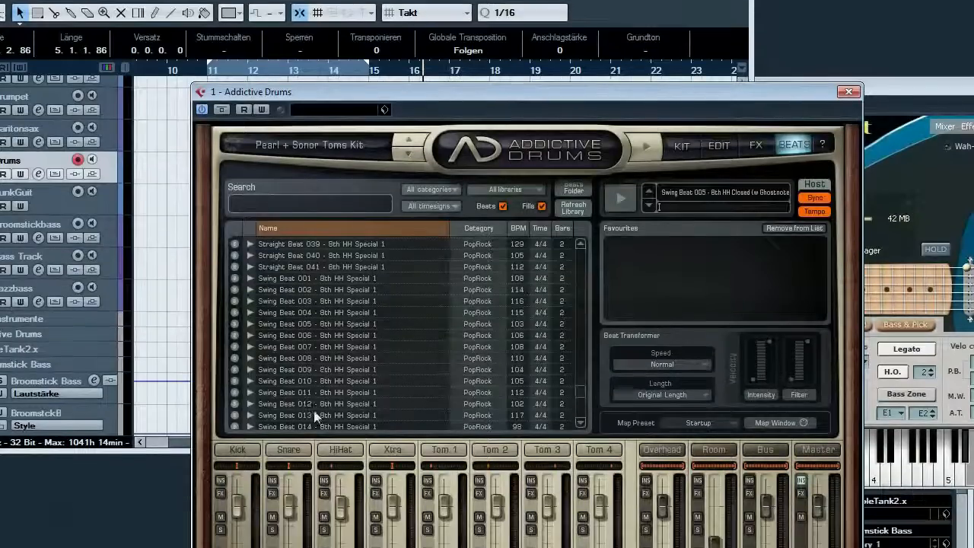
Step: Expand the Swing Beat 013 - 8th HH Special 1 group in the Addictive Drums beat list to show its variations
{"action": "left_click", "coordinate": [309, 506]}
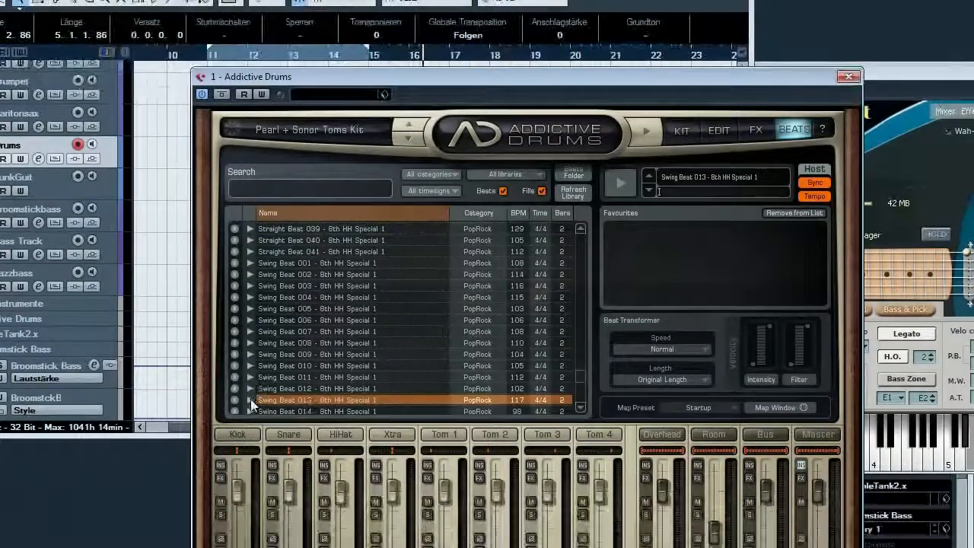
{"action": "left_click", "coordinate": [250, 399]}
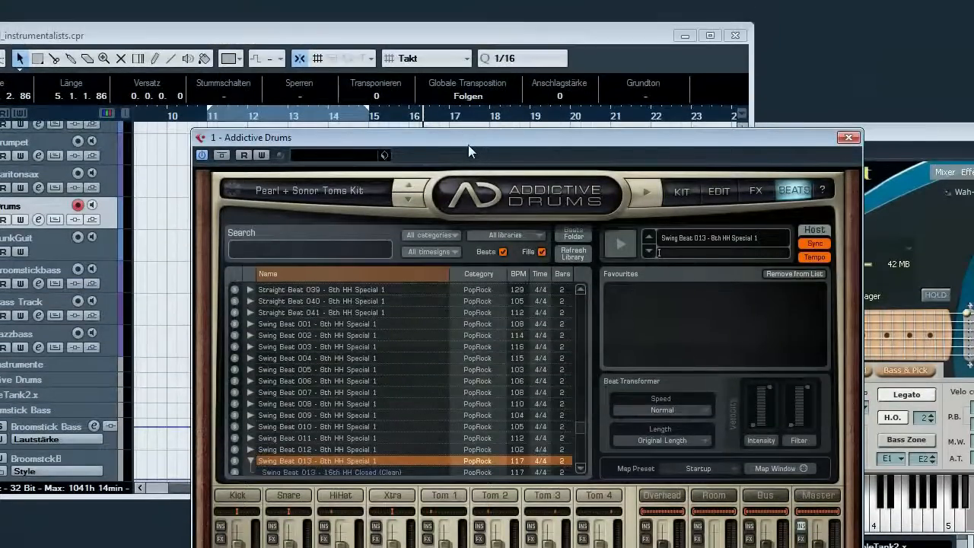
{"action": "left_click_drag", "start_coordinate": [470, 79], "coordinate": [714, 25]}
{"action": "scroll", "coordinate": [614, 244], "scroll_direction": "down", "scroll_amount": 1}
{"action": "scroll", "coordinate": [614, 354], "scroll_direction": "down", "scroll_amount": 3}
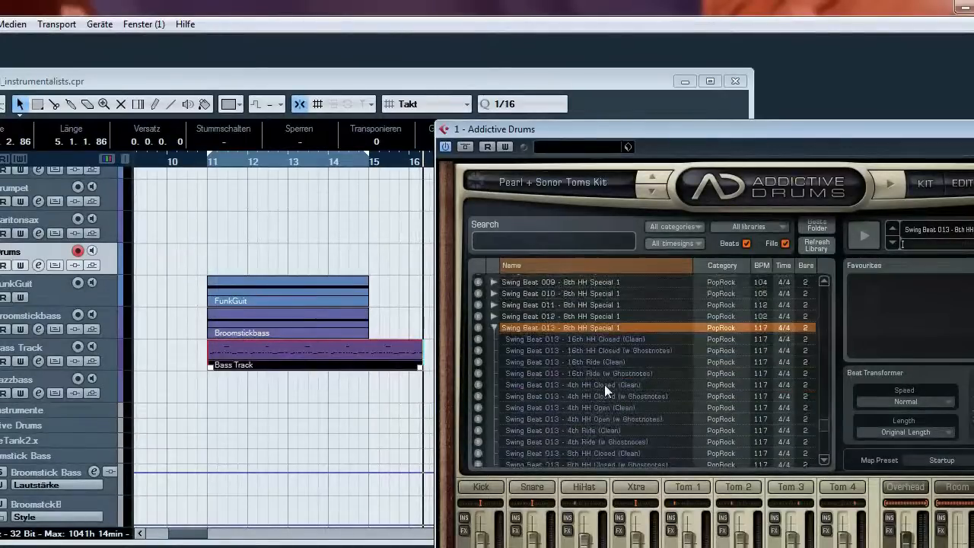
Step: Place the Swing Beat 013 - 8th HH Closed (Clean) beat as a MIDI part on the Drums track at bar 15
{"action": "left_click_drag", "start_coordinate": [541, 136], "coordinate": [723, 133]}
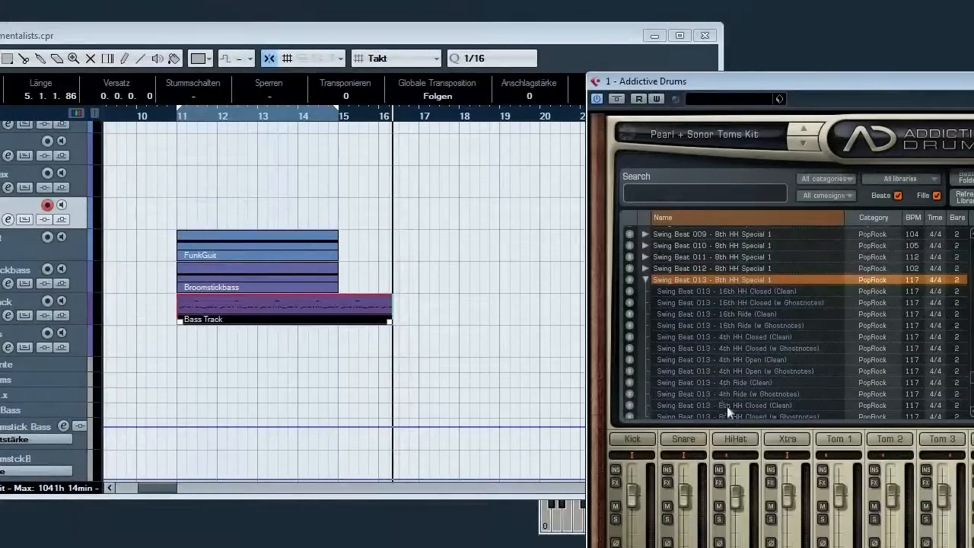
{"action": "left_click", "coordinate": [726, 421]}
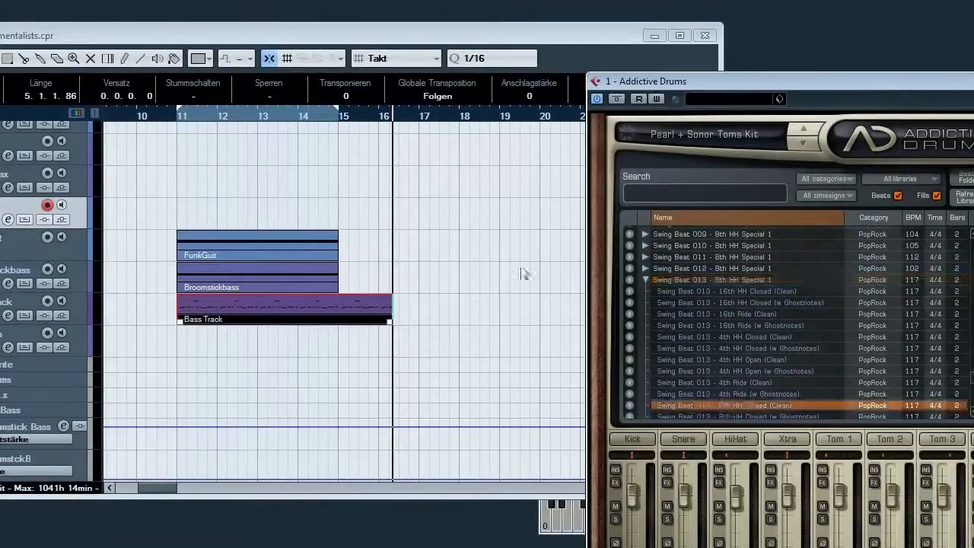
{"action": "left_click_drag", "start_coordinate": [355, 207], "coordinate": [355, 207]}
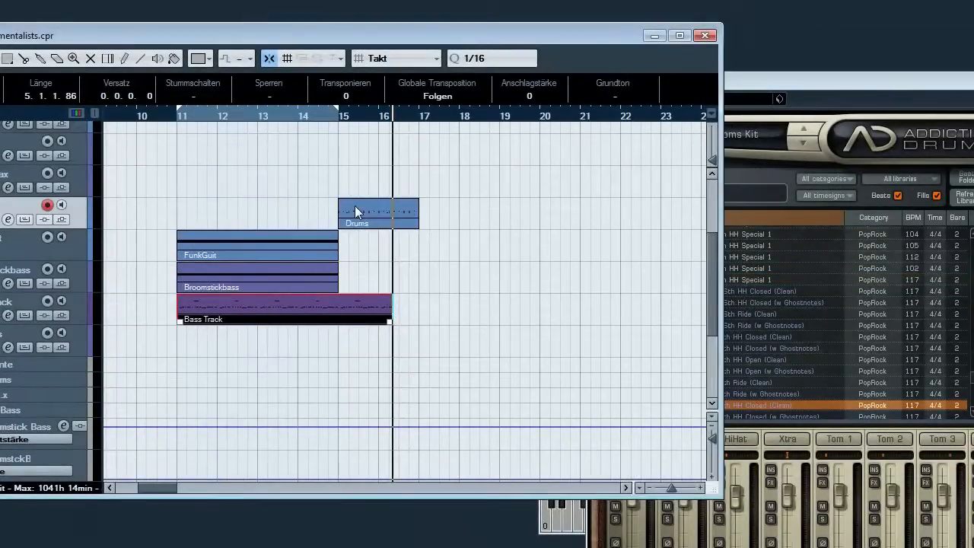
Step: Examine the notes of the new Drums part in its editor, then close the editor and the Addictive Drums window
{"action": "double_click", "coordinate": [361, 218]}
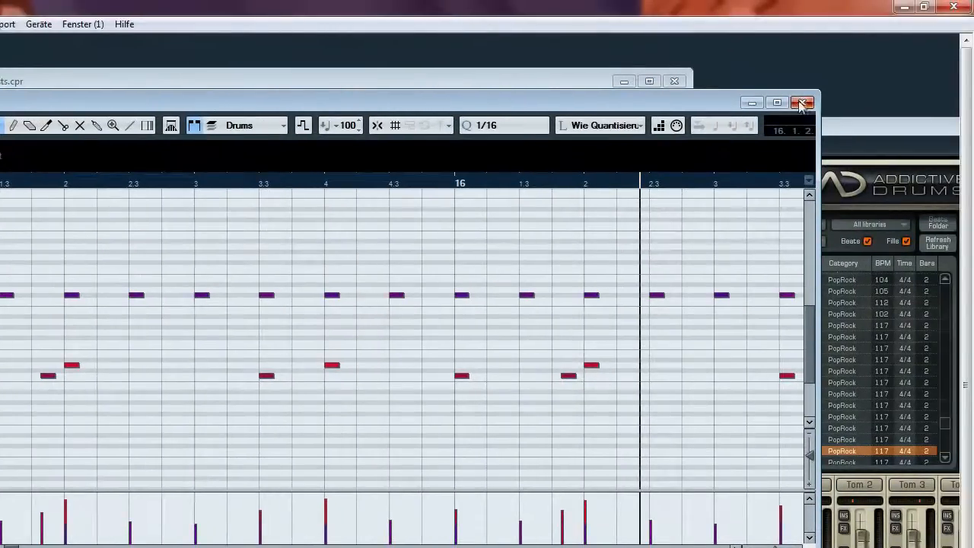
{"action": "left_click", "coordinate": [847, 56]}
{"action": "left_click_drag", "start_coordinate": [861, 135], "coordinate": [419, 170]}
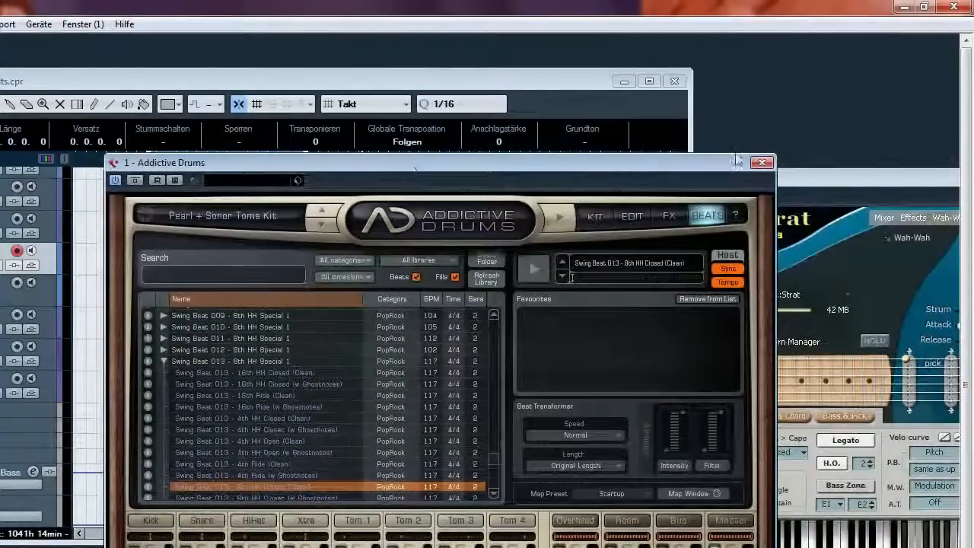
{"action": "left_click", "coordinate": [763, 163]}
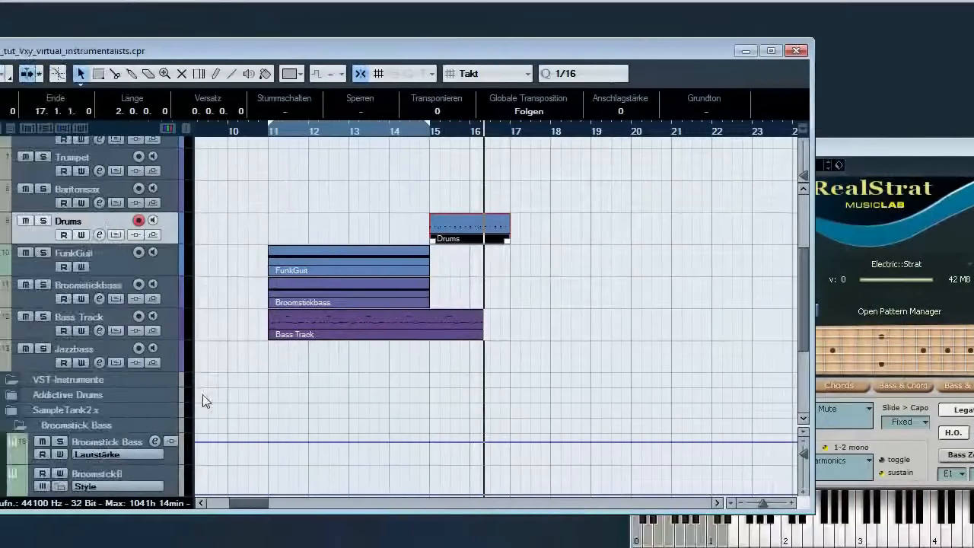